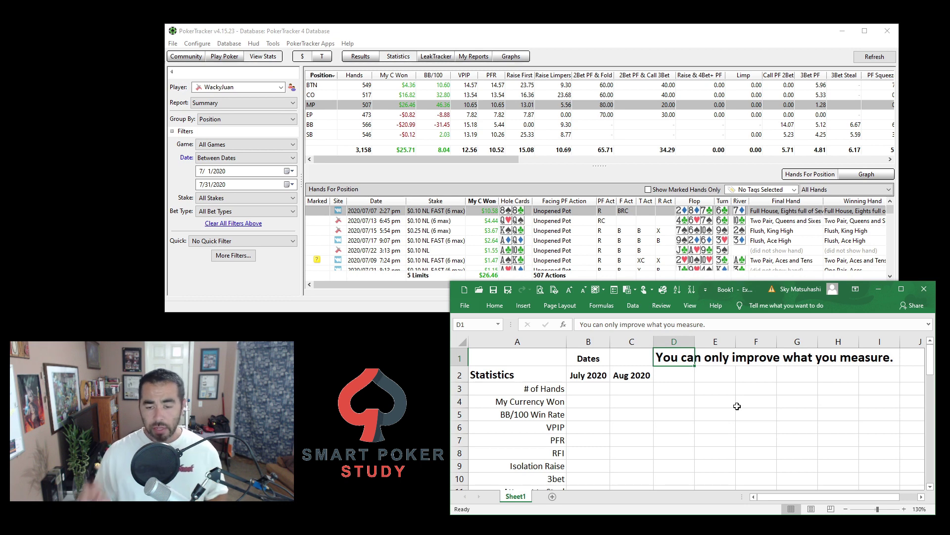
Step: Record 3158 as the number of hands for July 2020
{"action": "scroll", "coordinate": [554, 398], "scroll_direction": "down", "scroll_amount": 8}
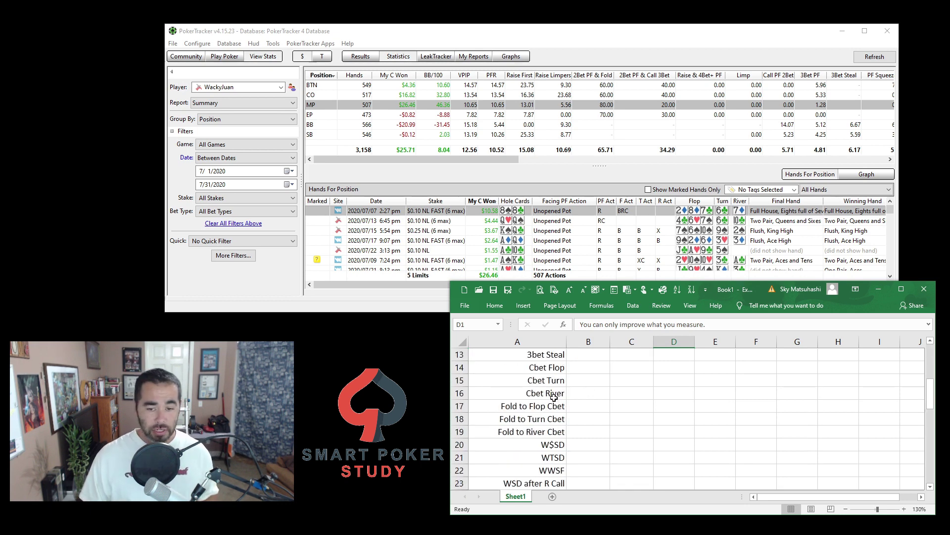
{"action": "scroll", "coordinate": [552, 391], "scroll_direction": "down", "scroll_amount": 2}
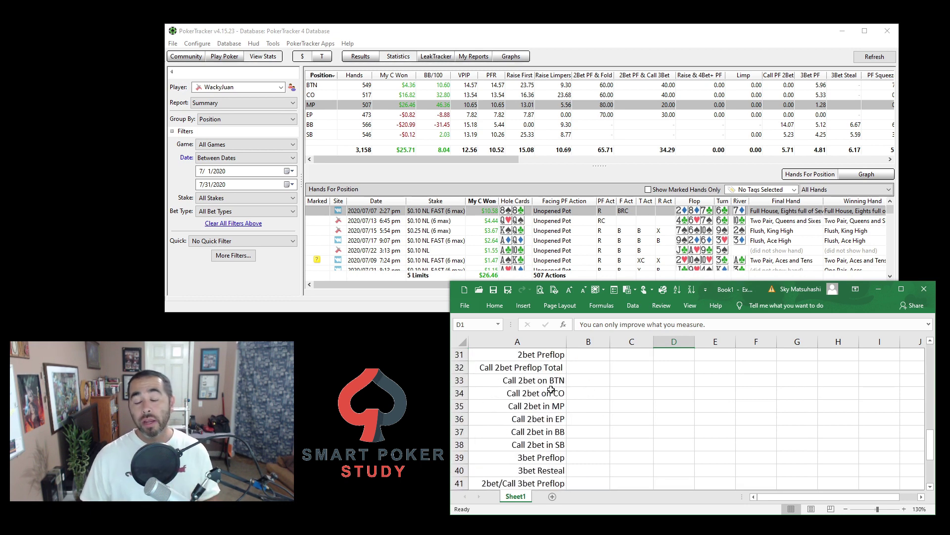
{"action": "scroll", "coordinate": [551, 389], "scroll_direction": "up", "scroll_amount": 10}
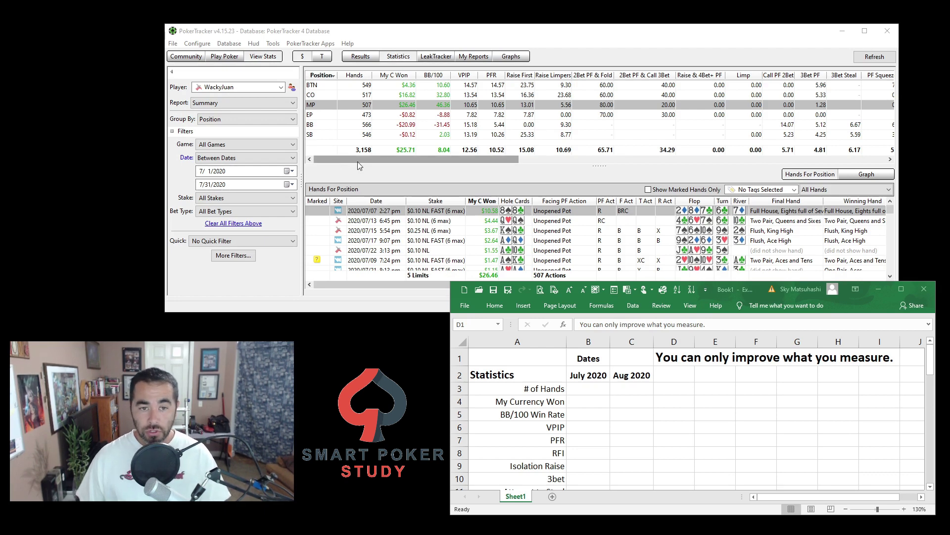
{"action": "left_click", "coordinate": [595, 389]}
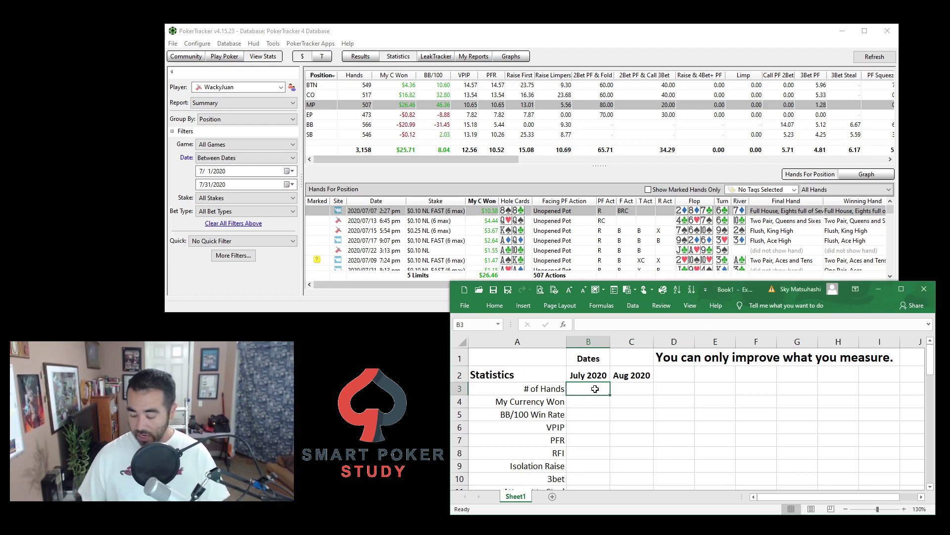
{"action": "type", "text": "3158"}
{"action": "key", "text": "Return"}
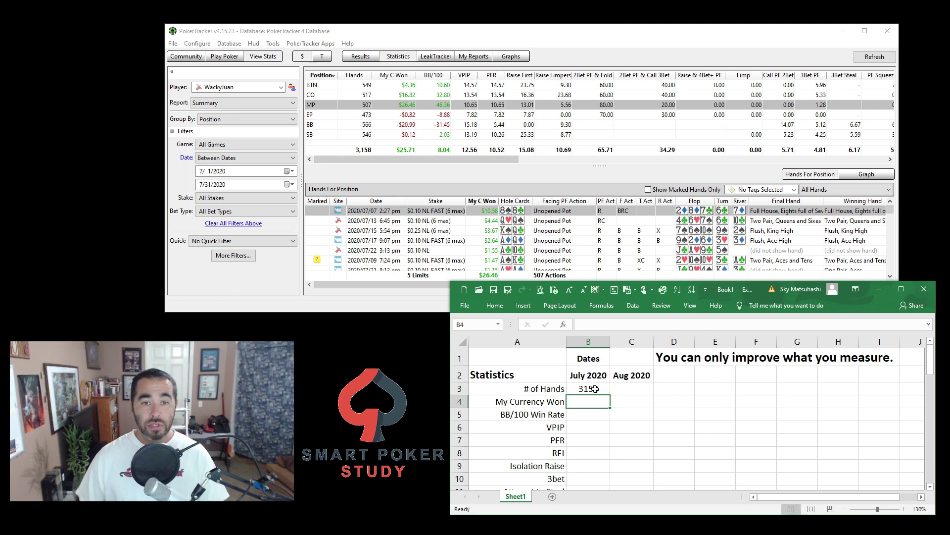
Step: Enter the July 2020 results: My Currency Won 26 and BB/100 Win Rate 8
{"action": "type", "text": "25.74"}
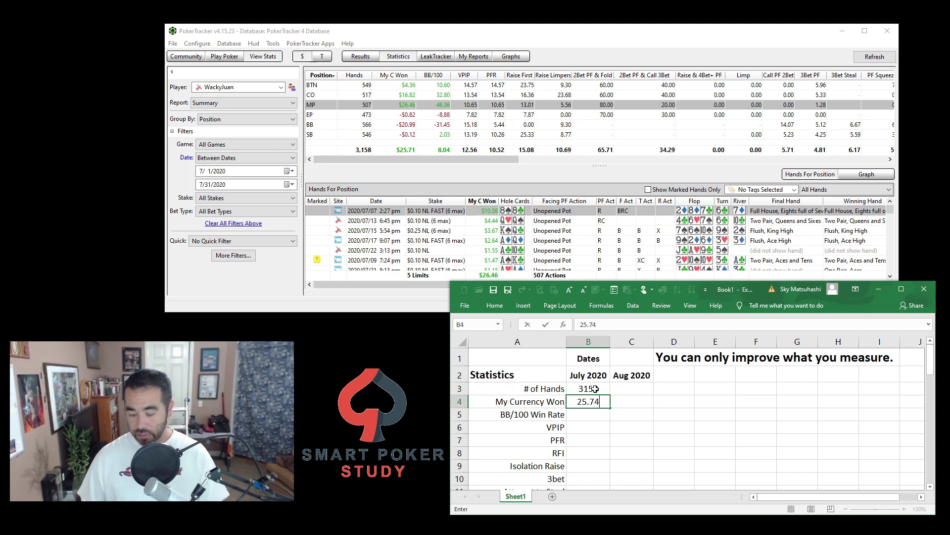
{"action": "key", "text": "BackSpace"}
{"action": "key", "text": "BackSpace"}
{"action": "key", "text": "BackSpace"}
{"action": "key", "text": "BackSpace"}
{"action": "type", "text": "6"}
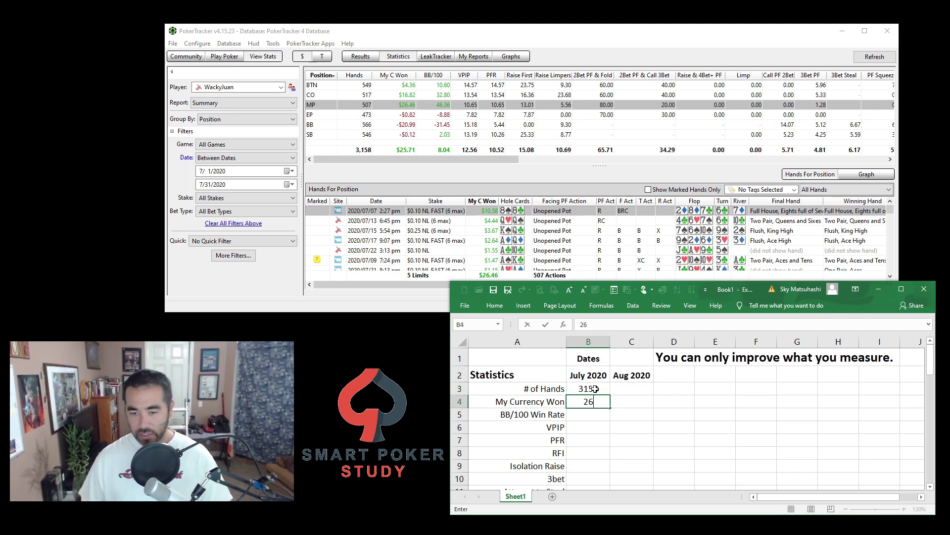
{"action": "key", "text": "Return"}
{"action": "type", "text": "8"}
{"action": "key", "text": "Return"}
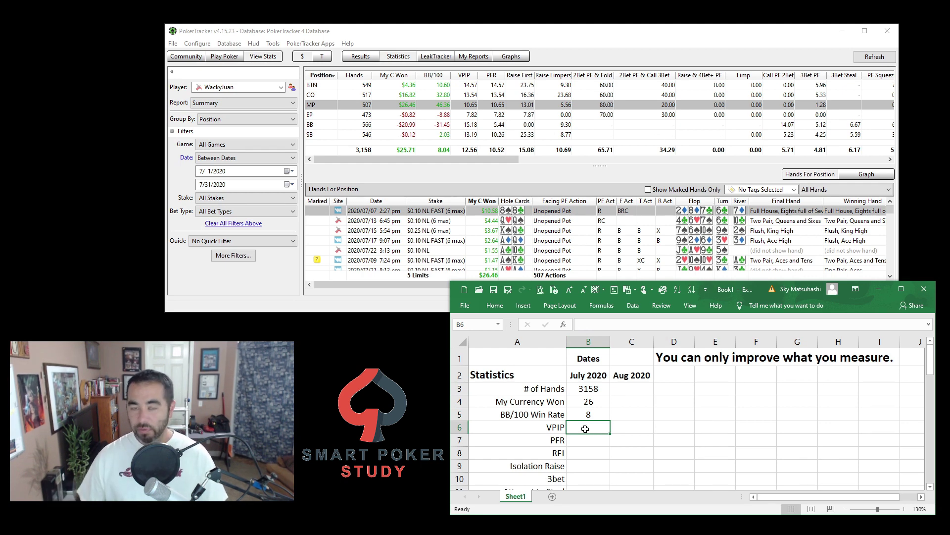
Step: Fill in the July 2020 values for VPIP 13, PFR 11, RFI 15 and Isolation Raise 11
{"action": "type", "text": "13"}
{"action": "key", "text": "Return"}
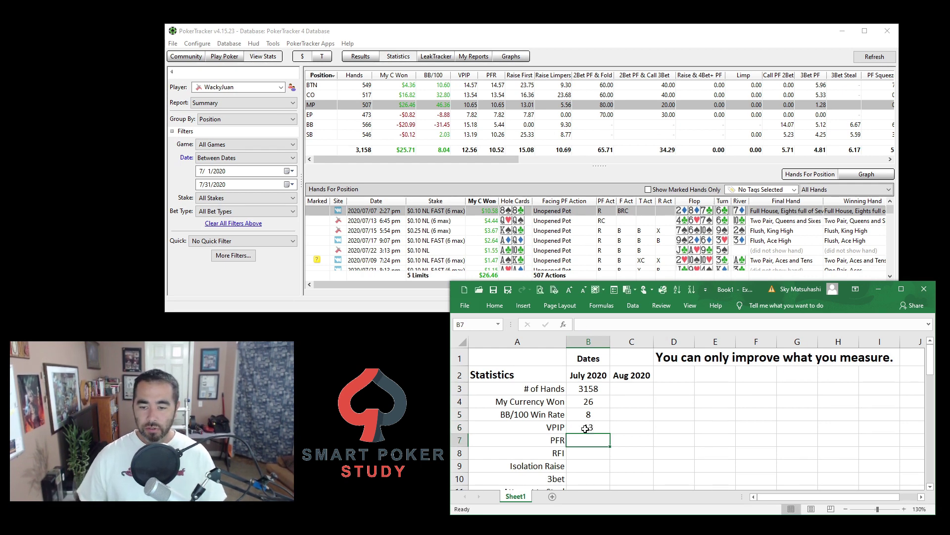
{"action": "type", "text": "11"}
{"action": "key", "text": "Return"}
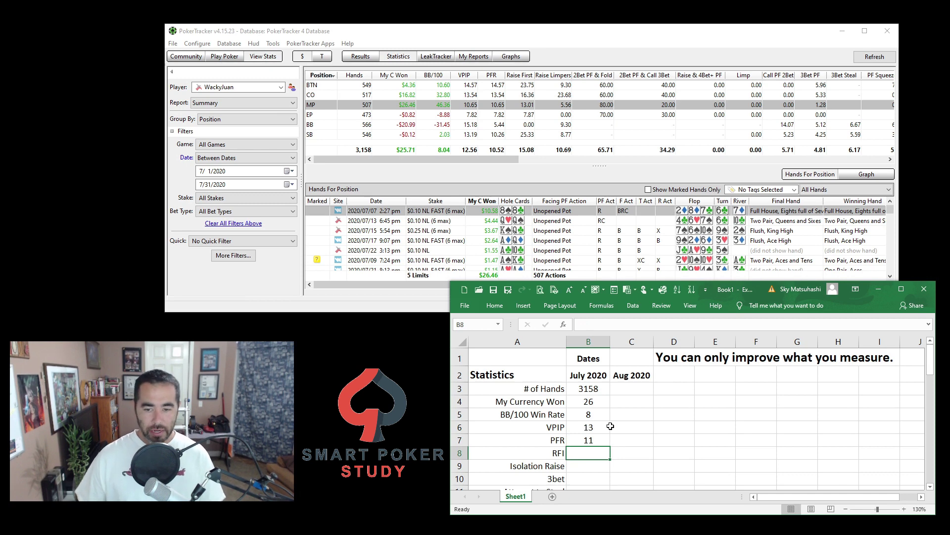
{"action": "type", "text": "15"}
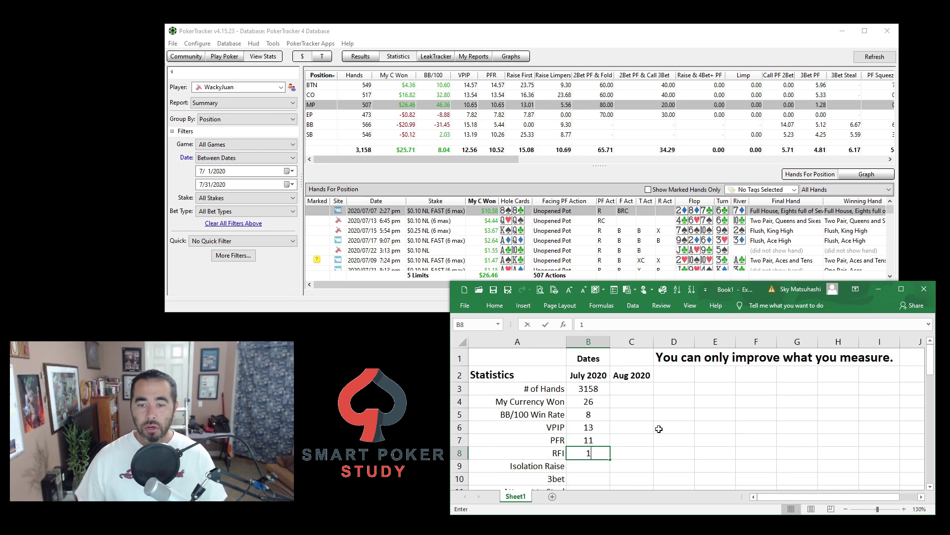
{"action": "key", "text": "Return"}
{"action": "type", "text": "11"}
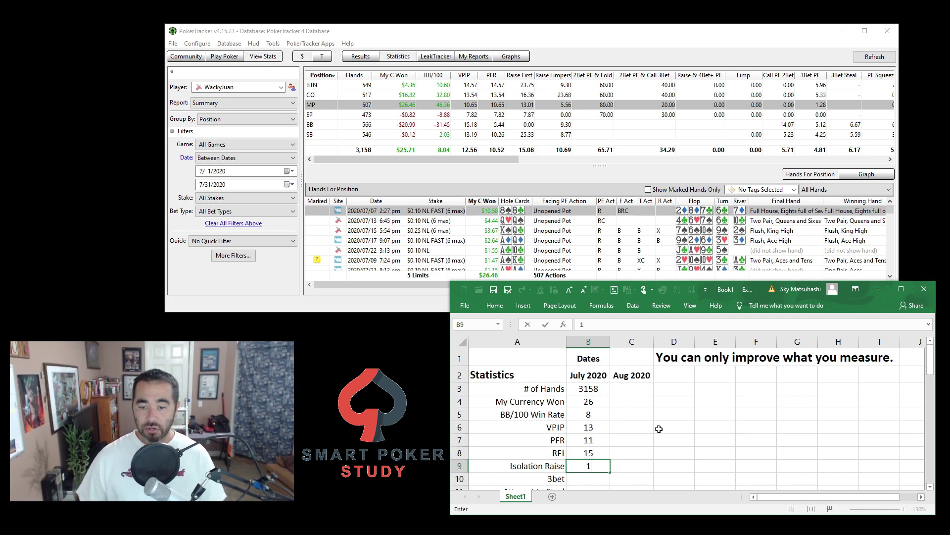
{"action": "key", "text": "Return"}
Step: Enter 4.8 as the July 2020 3bet value
{"action": "scroll", "coordinate": [659, 429], "scroll_direction": "down", "scroll_amount": 1}
{"action": "scroll", "coordinate": [601, 404], "scroll_direction": "up", "scroll_amount": 1}
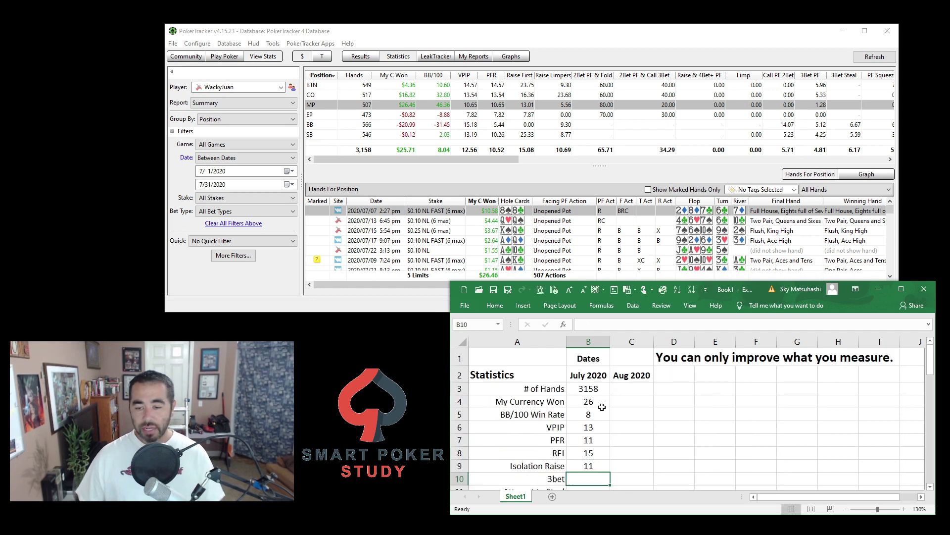
{"action": "scroll", "coordinate": [588, 433], "scroll_direction": "down", "scroll_amount": 1}
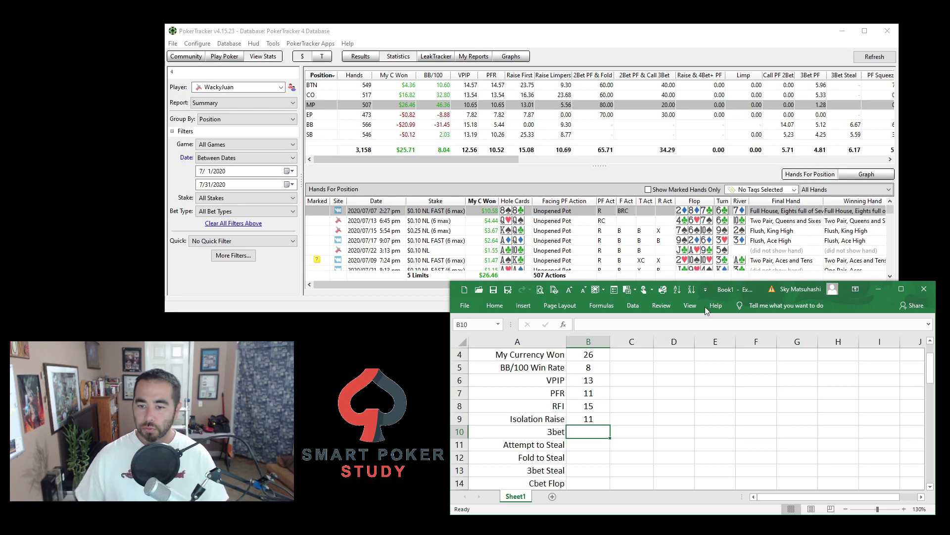
{"action": "type", "text": "4.8"}
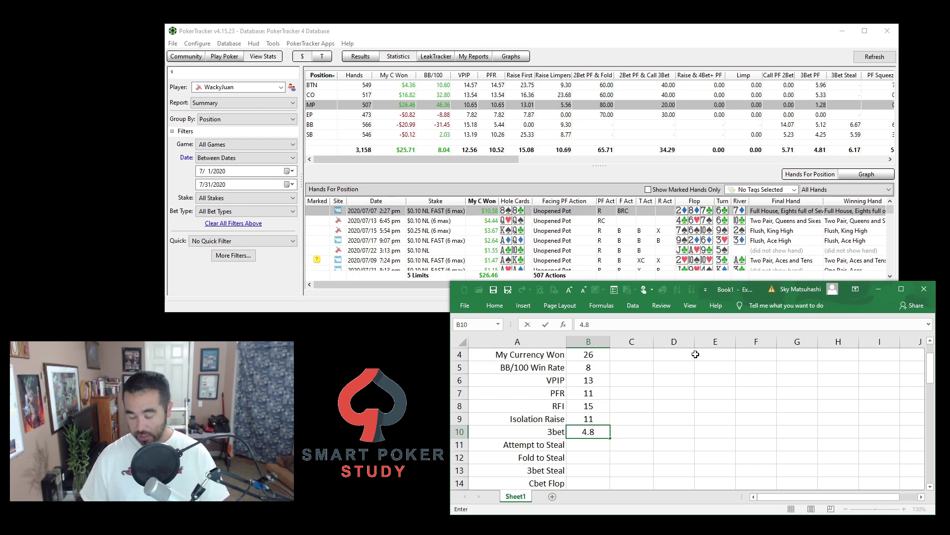
{"action": "key", "text": "Return"}
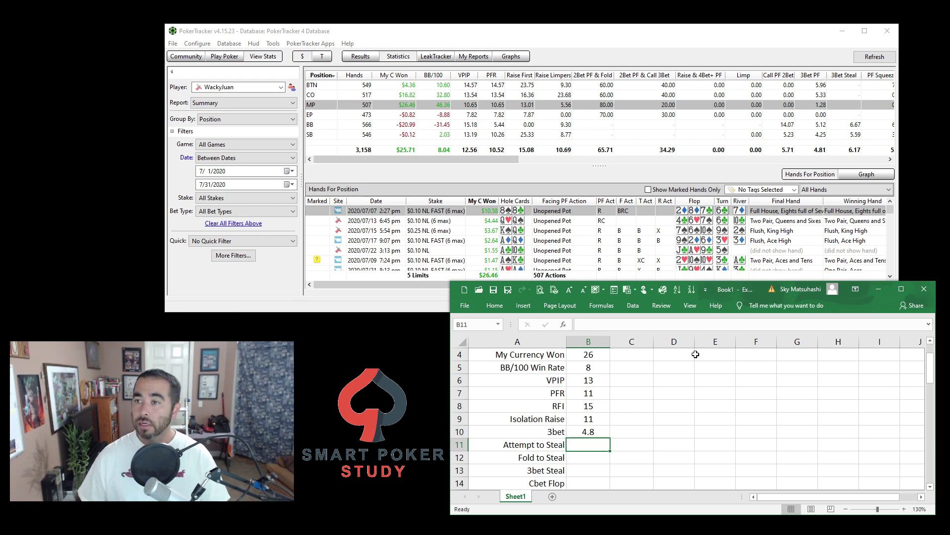
Step: Bring PokerTracker's steal statistics into view and record July 2020 Attempt to Steal 21, Fold to Steal 81 and 3bet Steal 6.2
{"action": "left_click_drag", "start_coordinate": [497, 158], "coordinate": [622, 157]}
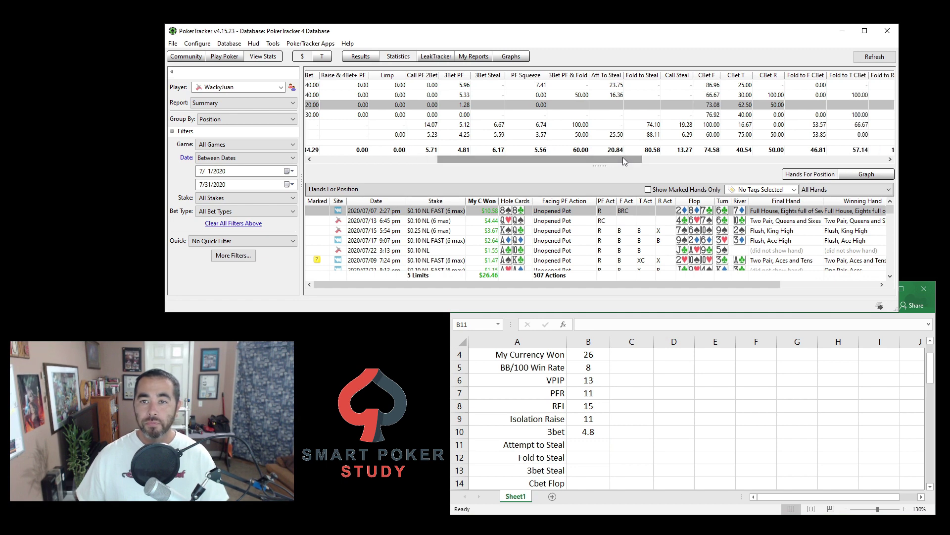
{"action": "left_click", "coordinate": [593, 443]}
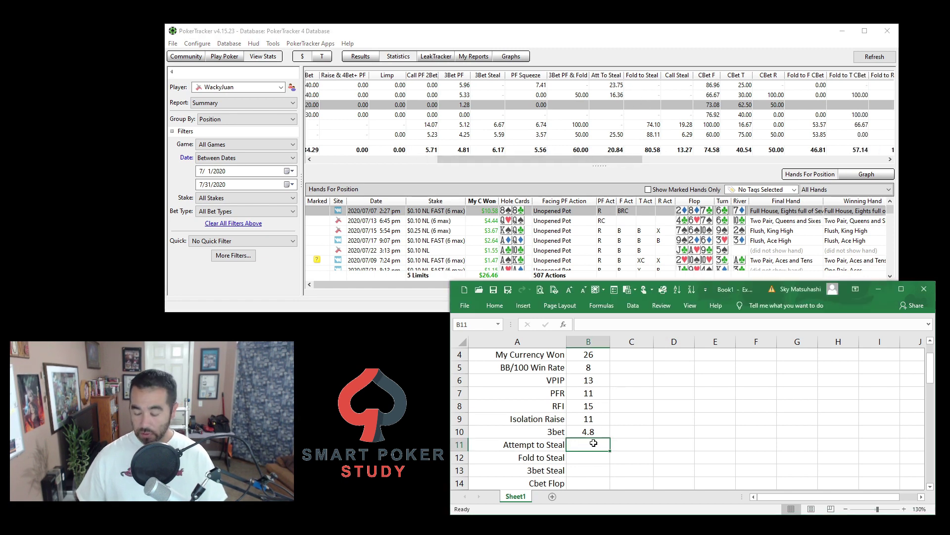
{"action": "type", "text": "21"}
{"action": "key", "text": "Return"}
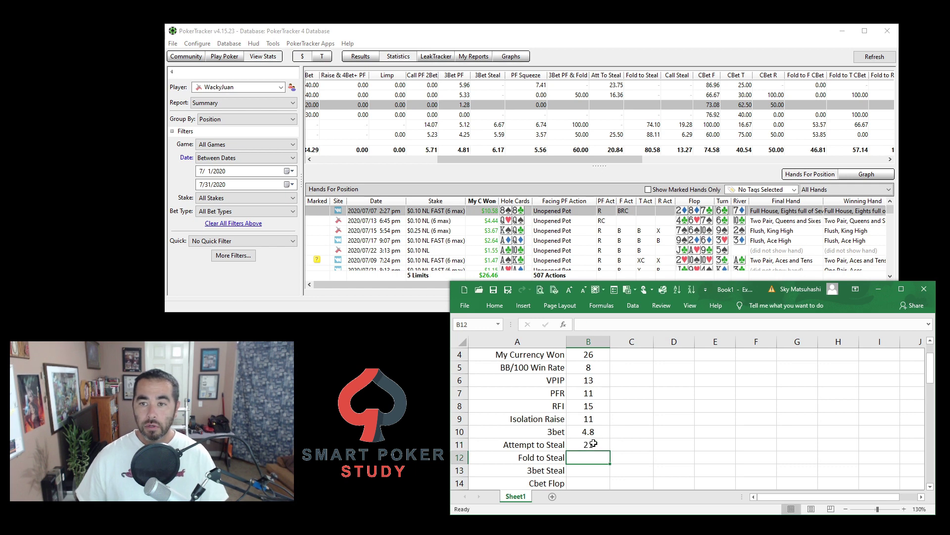
{"action": "type", "text": "81"}
{"action": "key", "text": "Return"}
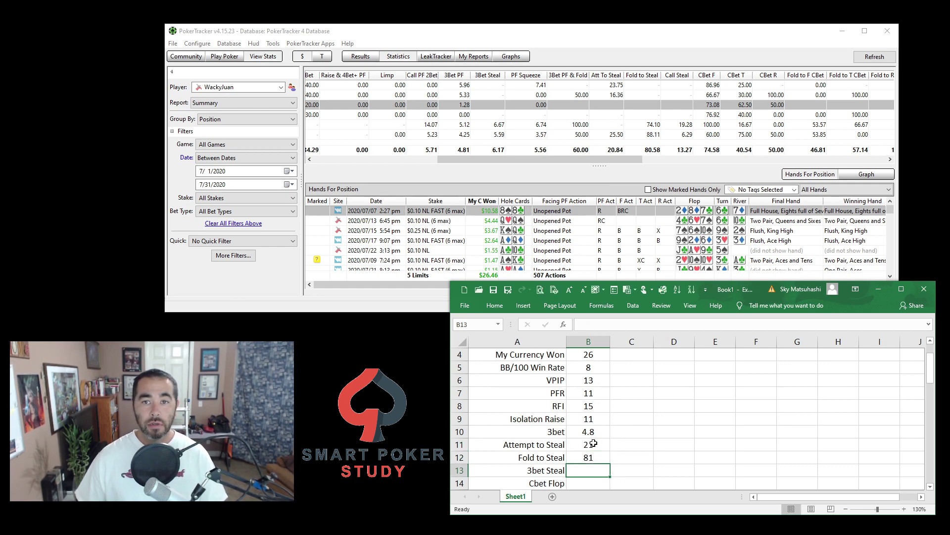
{"action": "type", "text": "6.2"}
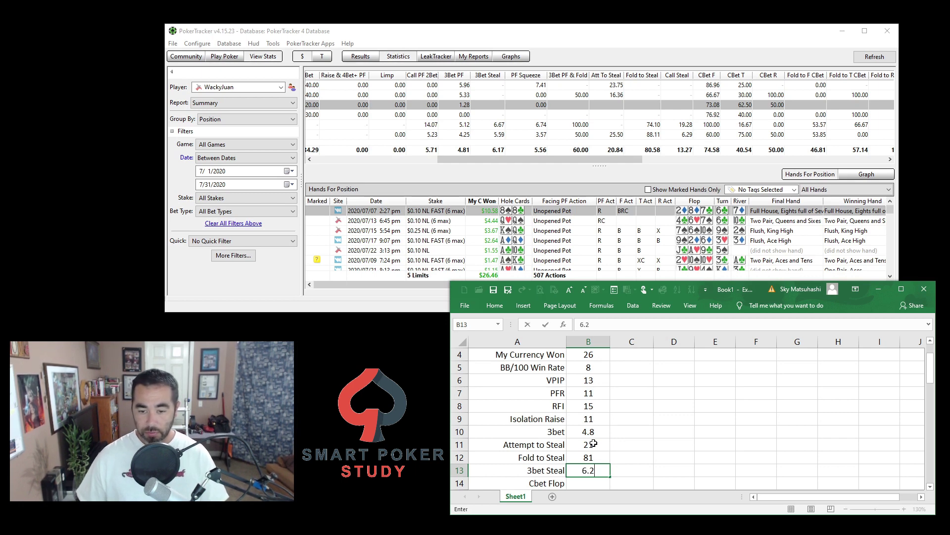
{"action": "key", "text": "Return"}
Step: Record the July 2020 continuation bet values from PokerTracker: Cbet Flop 75, Cbet Turn 41 and Cbet River 50
{"action": "left_click_drag", "start_coordinate": [631, 159], "coordinate": [714, 159]}
{"action": "scroll", "coordinate": [651, 407], "scroll_direction": "down", "scroll_amount": 2}
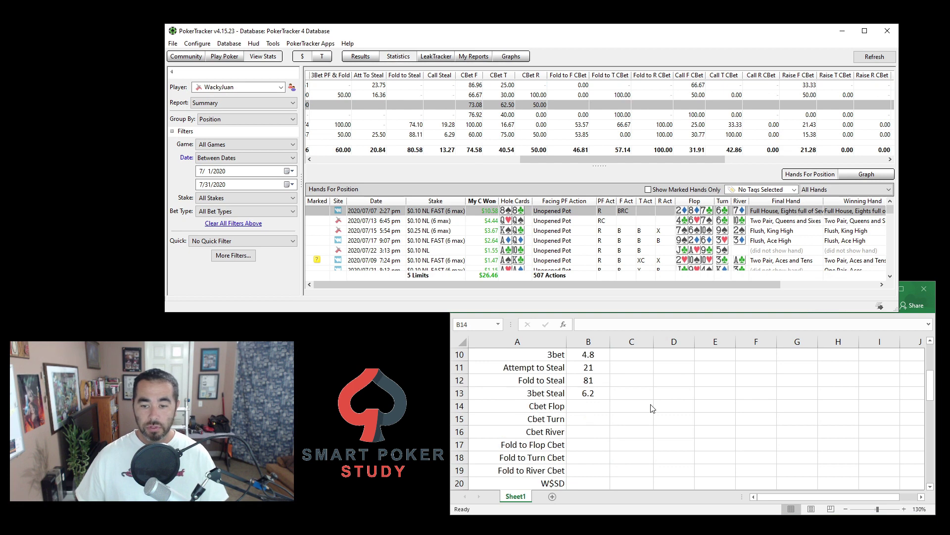
{"action": "left_click", "coordinate": [580, 406]}
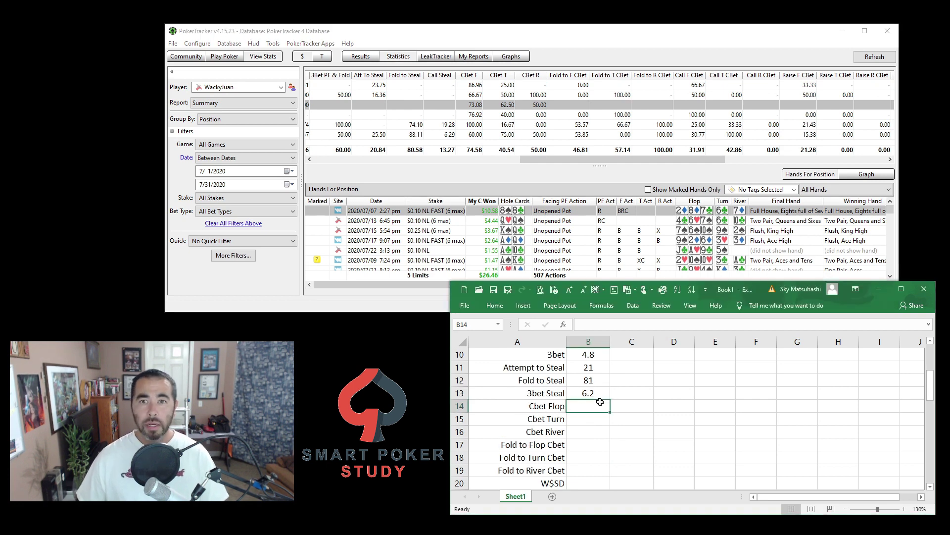
{"action": "type", "text": "75"}
{"action": "key", "text": "Return"}
{"action": "type", "text": "4"}
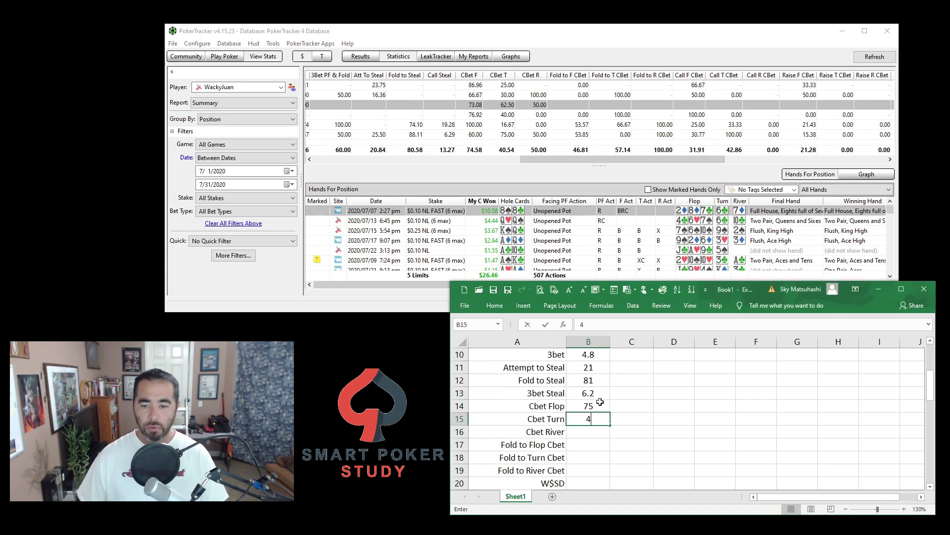
{"action": "type", "text": "1"}
{"action": "key", "text": "Return"}
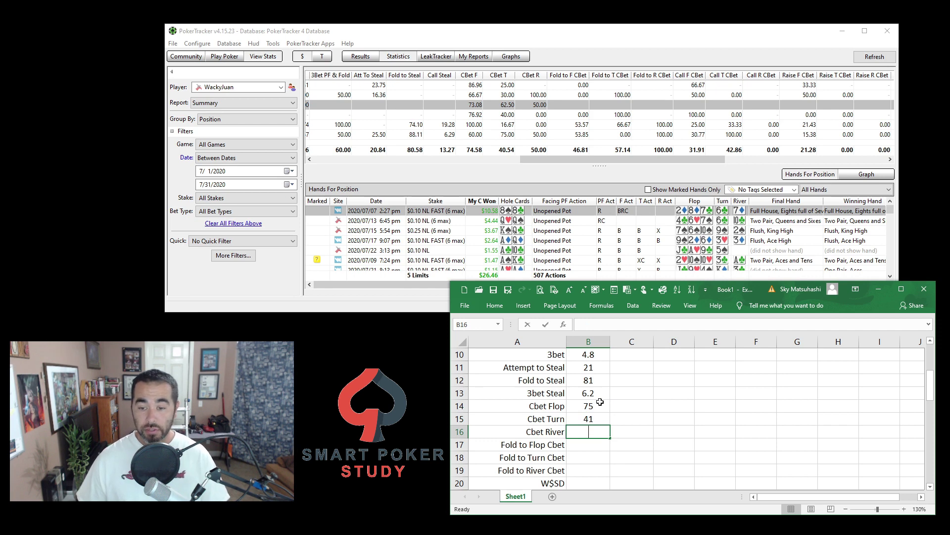
{"action": "type", "text": "50"}
{"action": "key", "text": "Return"}
Step: Flag the Cbet Turn statistic with an asterisk in the cell beside its July 2020 value
{"action": "key", "text": "Right"}
{"action": "key", "text": "Up"}
{"action": "key", "text": "Up"}
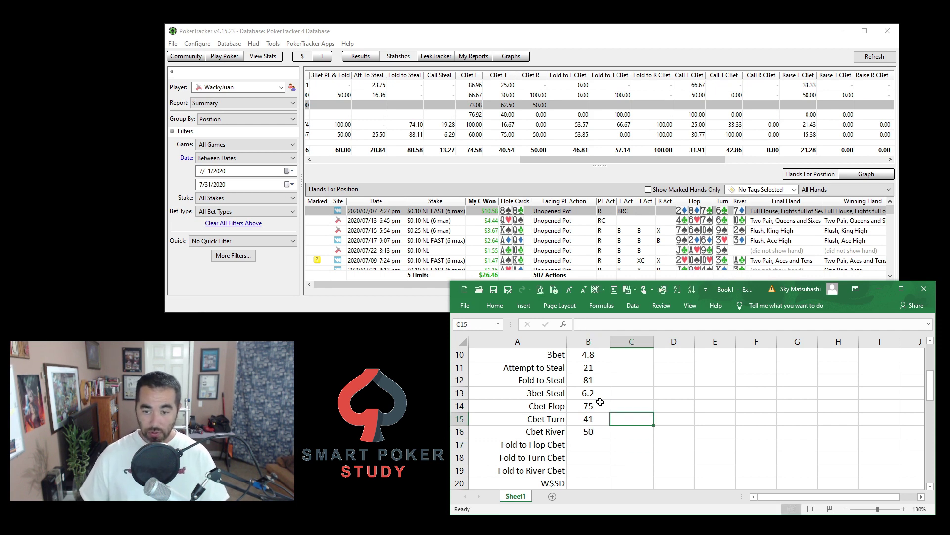
{"action": "type", "text": "*"}
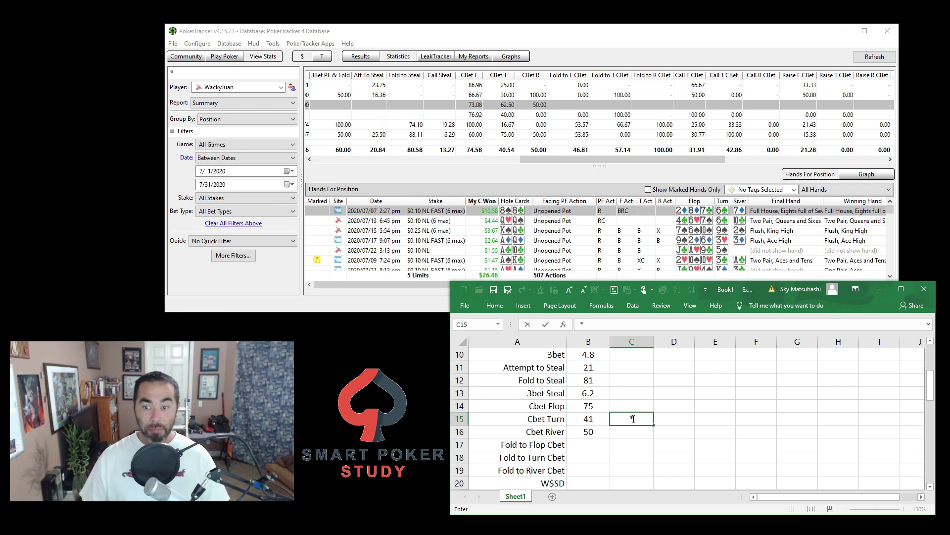
Step: Enter July 2020 Fold to Flop Cbet 47, Fold to Turn Cbet 57 and Fold to River Cbet 100
{"action": "left_click", "coordinate": [600, 443]}
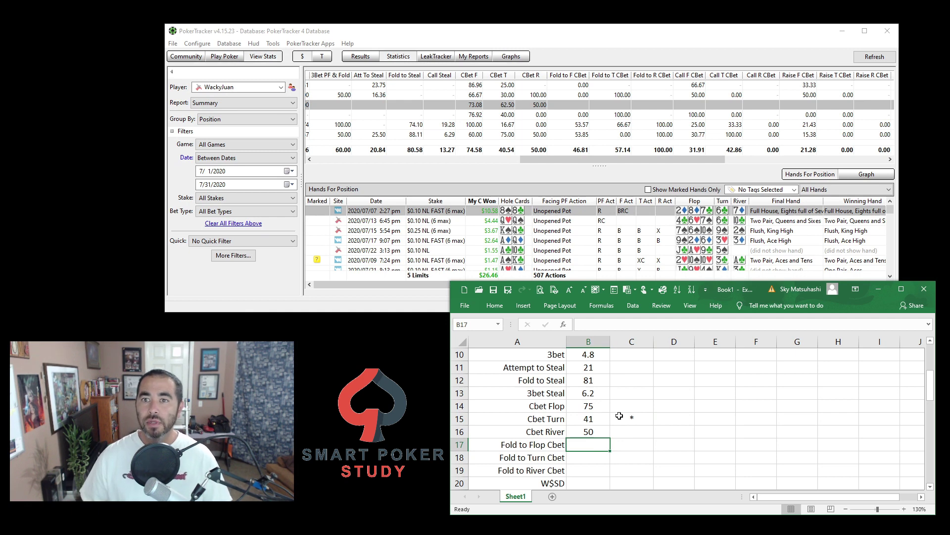
{"action": "type", "text": "47"}
{"action": "key", "text": "Return"}
{"action": "type", "text": "57"}
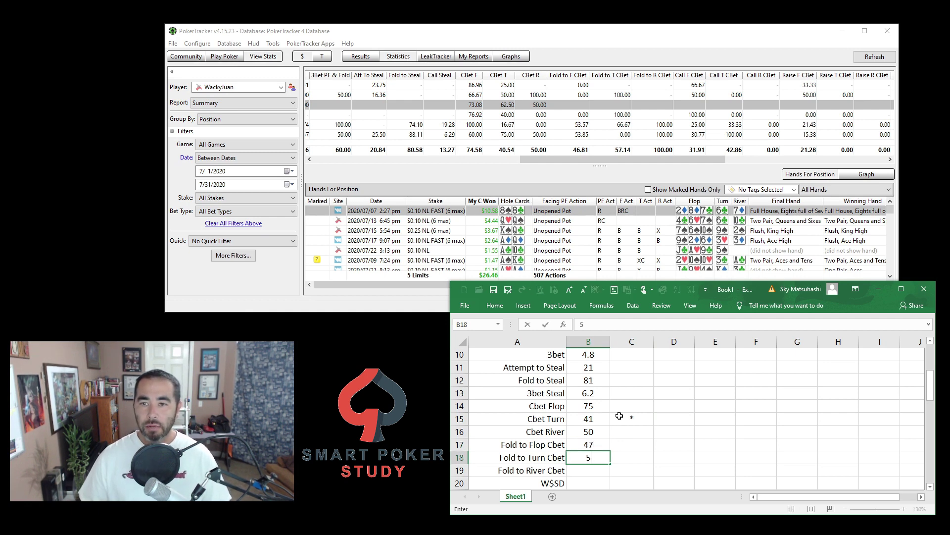
{"action": "key", "text": "Return"}
{"action": "type", "text": "100"}
{"action": "key", "text": "Return"}
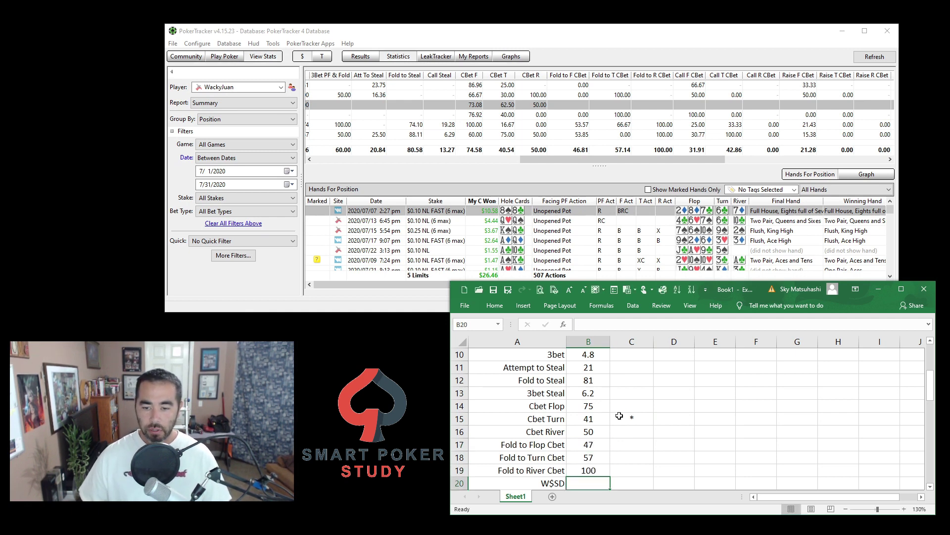
Step: Bring PokerTracker's showdown statistics into view and record July 2020 W$SD 59 and WTSD 28
{"action": "scroll", "coordinate": [620, 415], "scroll_direction": "down", "scroll_amount": 1}
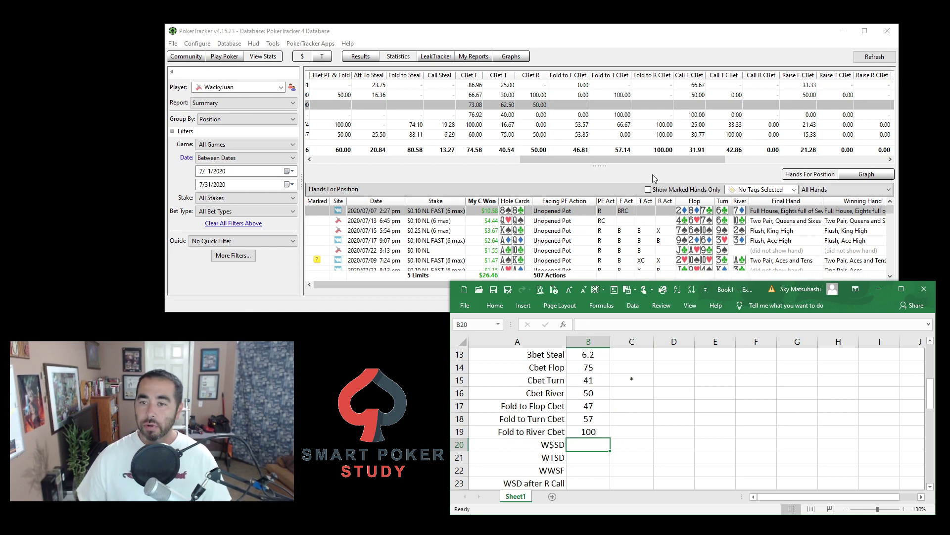
{"action": "left_click_drag", "start_coordinate": [651, 159], "coordinate": [810, 159]}
{"action": "scroll", "coordinate": [635, 463], "scroll_direction": "down", "scroll_amount": 2}
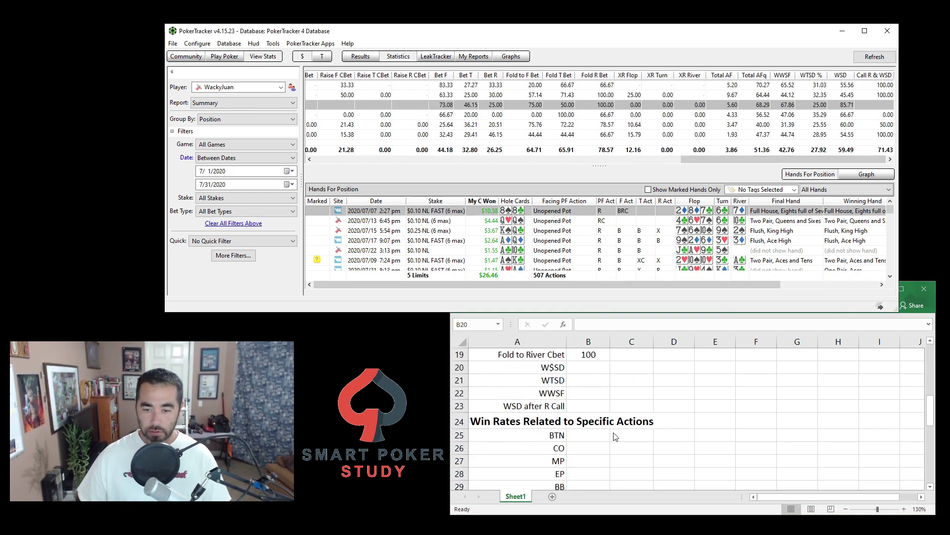
{"action": "left_click", "coordinate": [594, 366]}
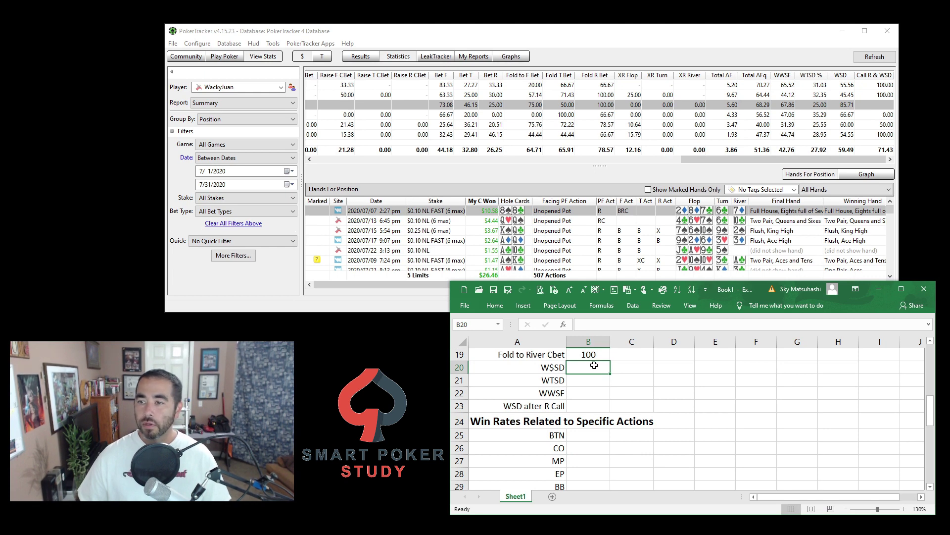
{"action": "type", "text": "59"}
{"action": "key", "text": "Return"}
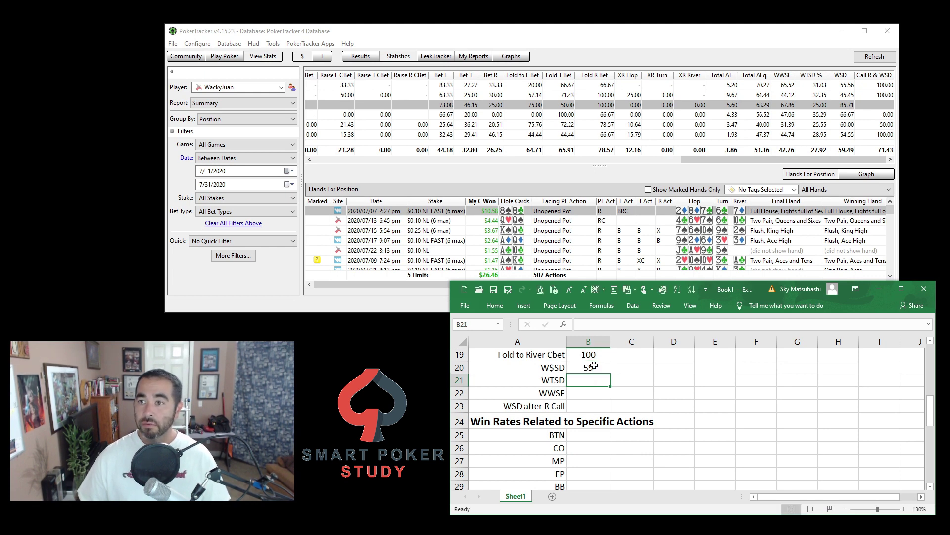
{"action": "type", "text": "28"}
{"action": "key", "text": "Return"}
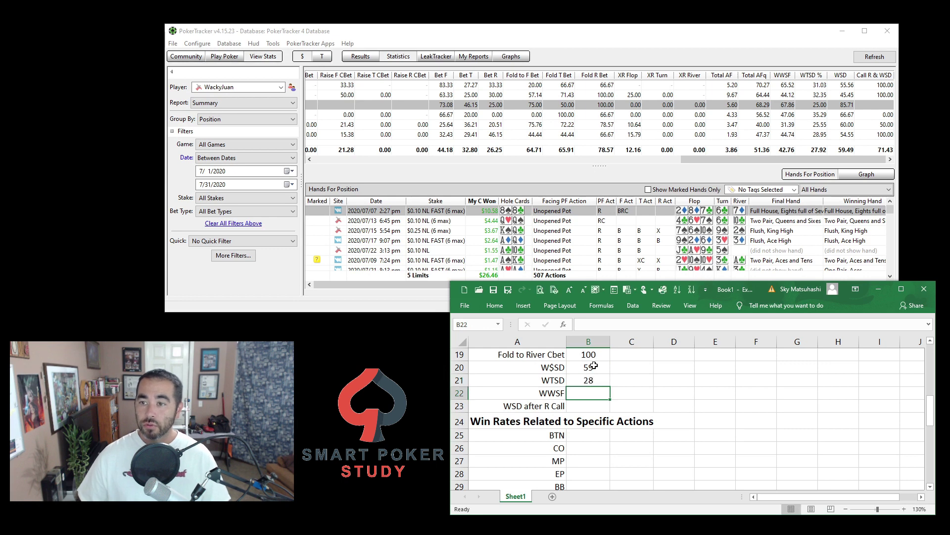
Step: Record July 2020 WWSF 43 and WSD after R Call 71 in the tracking sheet
{"action": "type", "text": "43"}
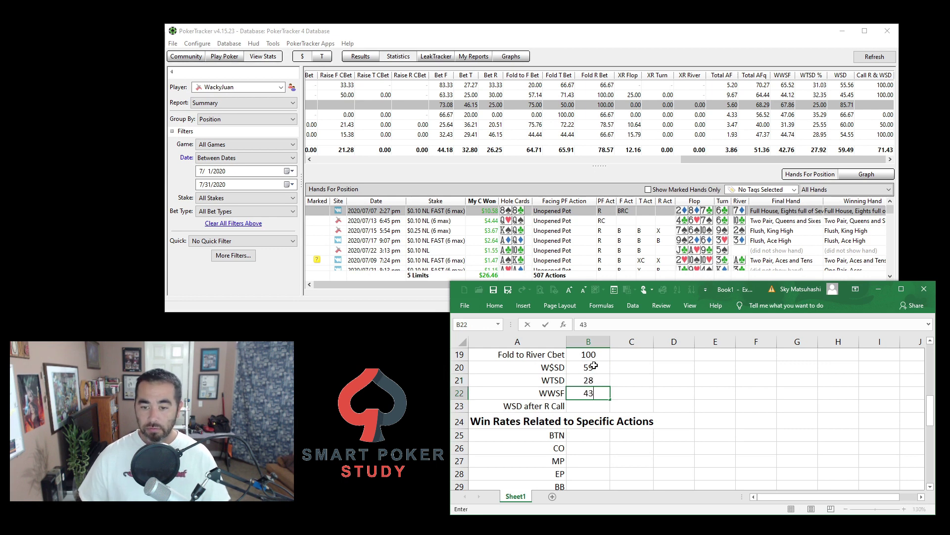
{"action": "key", "text": "Return"}
{"action": "type", "text": "71"}
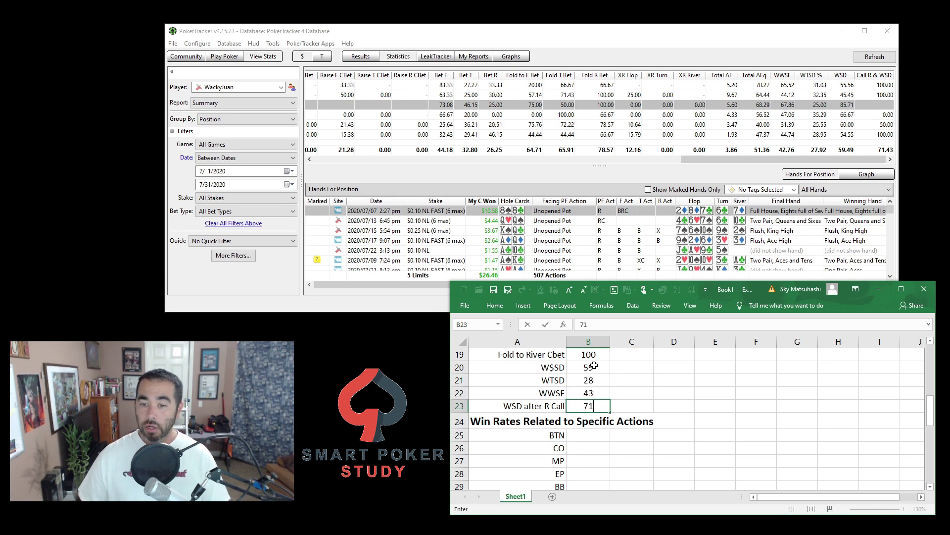
{"action": "key", "text": "Return"}
{"action": "left_click", "coordinate": [586, 407]}
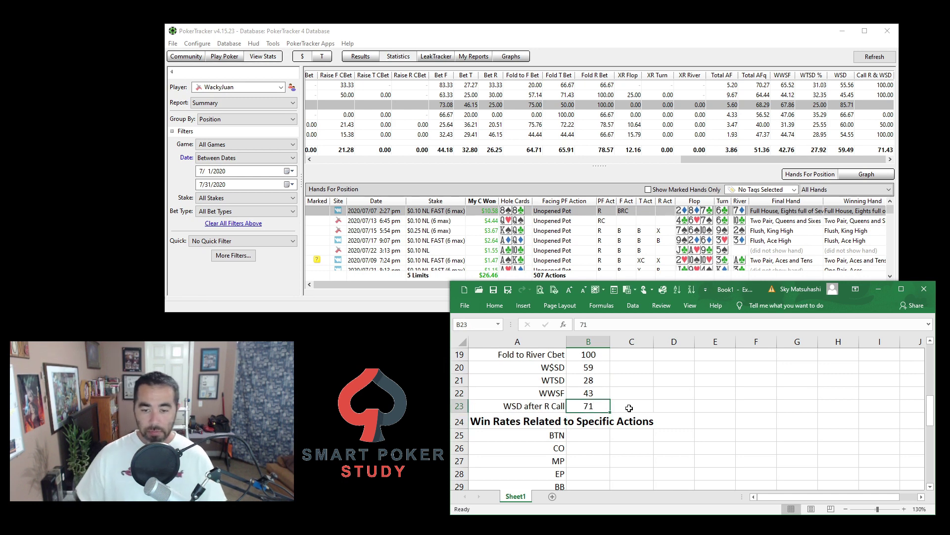
Step: Enter the July 2020 positional win rates for BTN 11, CO 33 and MP 46
{"action": "scroll", "coordinate": [629, 408], "scroll_direction": "down", "scroll_amount": 1}
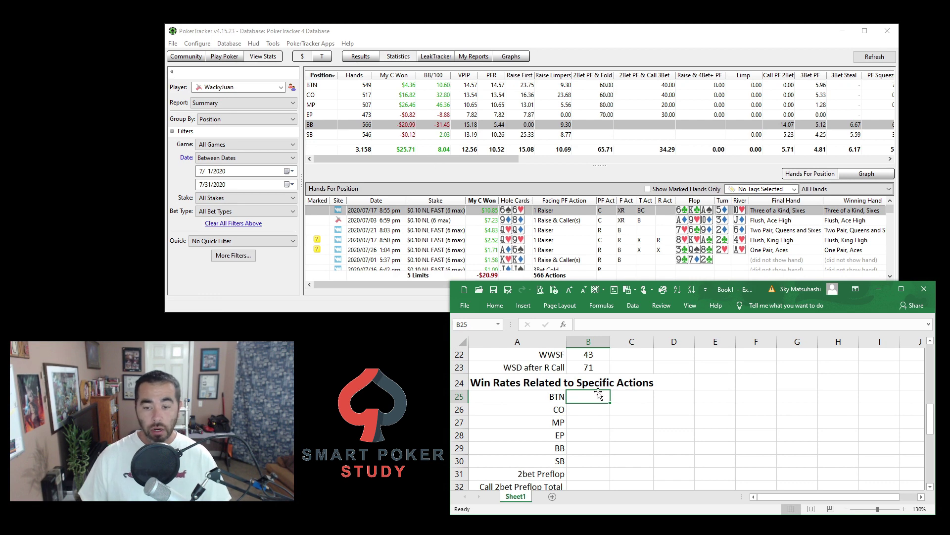
{"action": "type", "text": "11"}
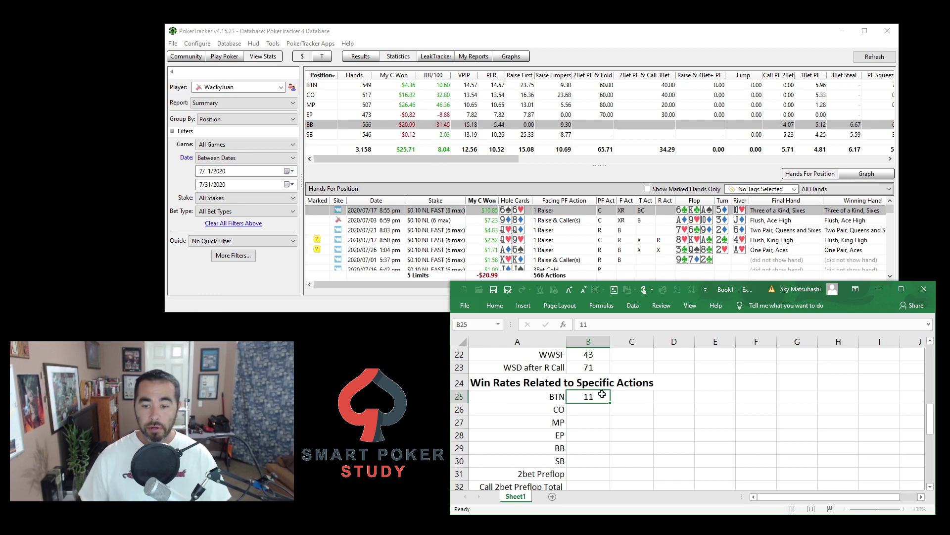
{"action": "key", "text": "Return"}
{"action": "type", "text": "33"}
{"action": "key", "text": "Return"}
{"action": "type", "text": "46"}
{"action": "key", "text": "Return"}
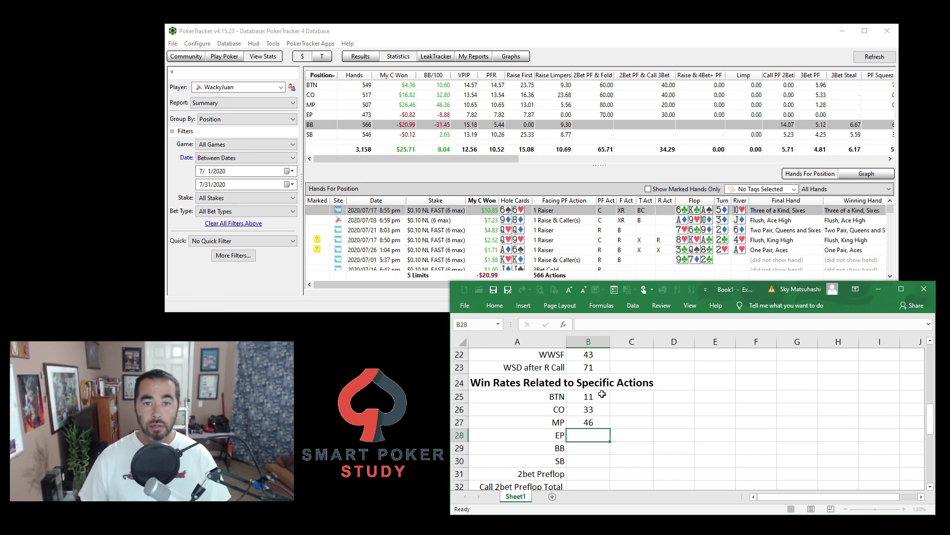
Step: Enter the remaining positional win rates: EP -9, BB -31 and SB 2
{"action": "type", "text": "-9"}
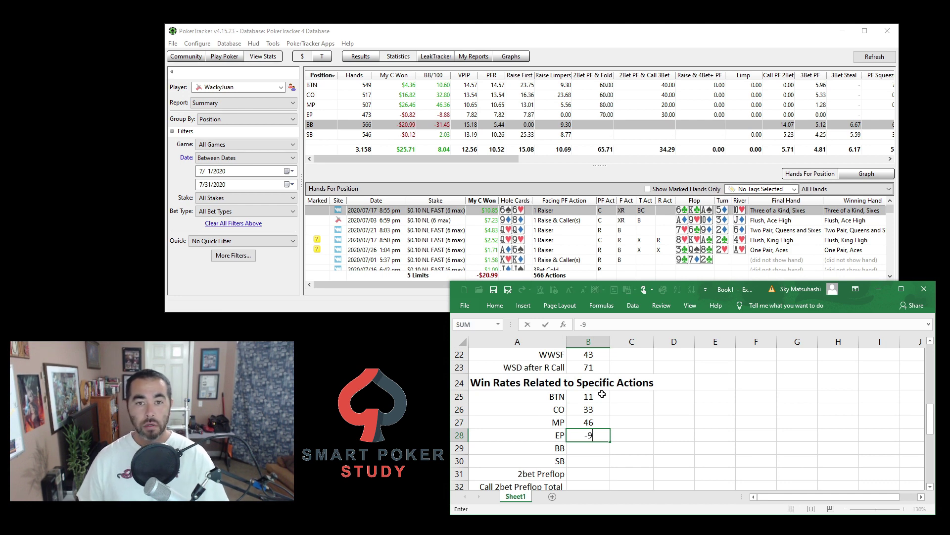
{"action": "key", "text": "Return"}
{"action": "type", "text": "-31"}
{"action": "key", "text": "Return"}
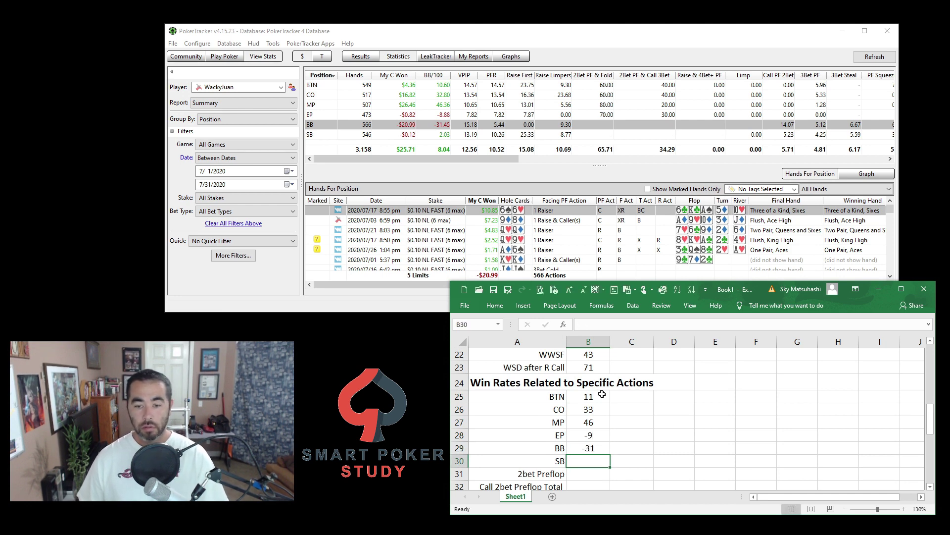
{"action": "type", "text": "2"}
{"action": "key", "text": "Return"}
Step: Flag the BTN and CO win rates with an asterisk in the cells beside their values
{"action": "scroll", "coordinate": [605, 404], "scroll_direction": "down", "scroll_amount": 1}
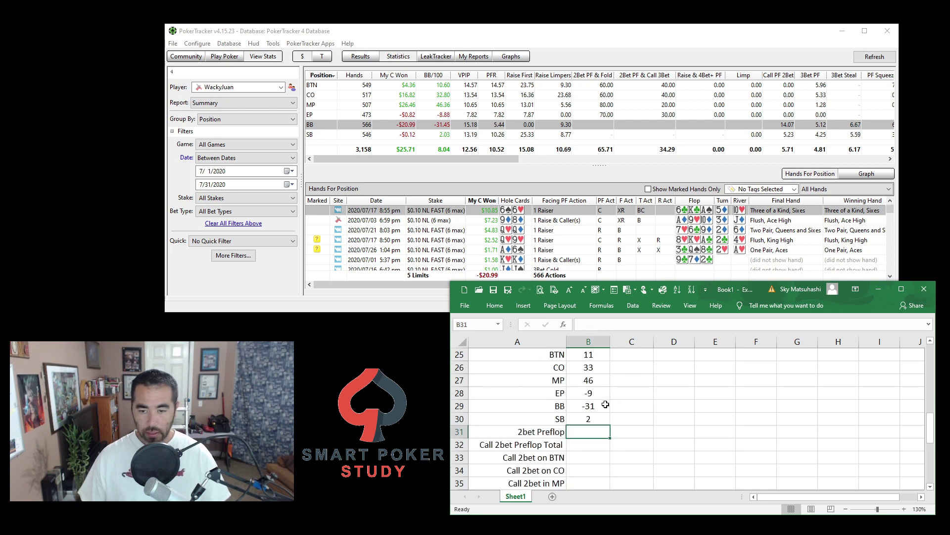
{"action": "scroll", "coordinate": [605, 405], "scroll_direction": "down", "scroll_amount": 1}
{"action": "scroll", "coordinate": [616, 410], "scroll_direction": "up", "scroll_amount": 2}
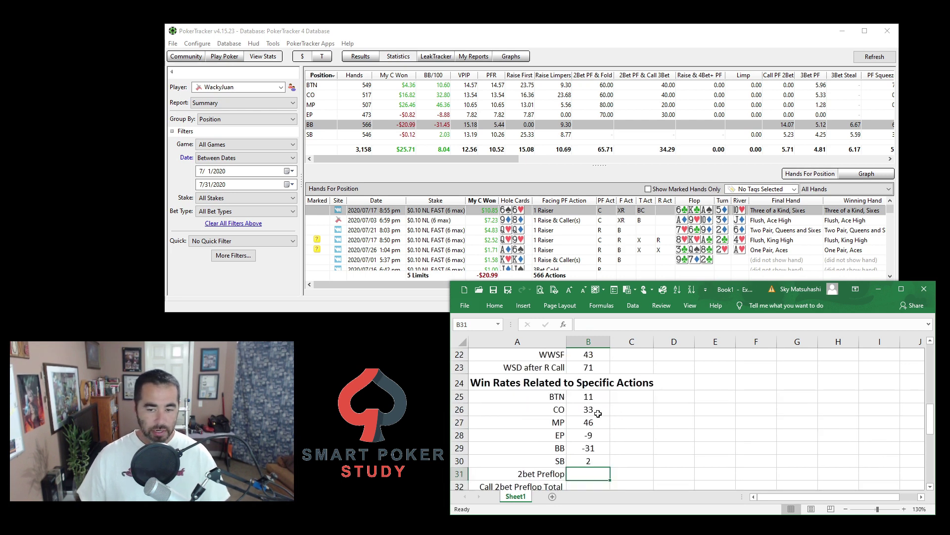
{"action": "left_click_drag", "start_coordinate": [596, 399], "coordinate": [596, 409]}
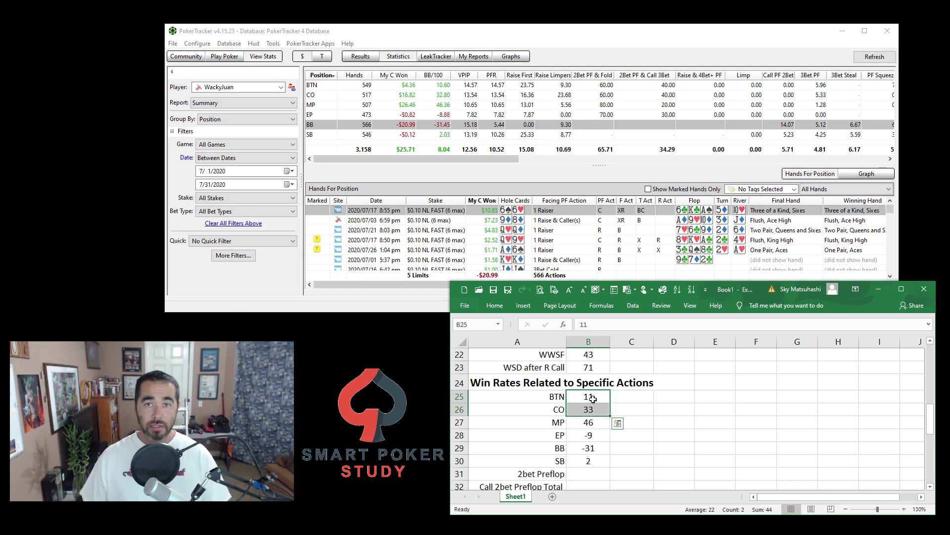
{"action": "left_click", "coordinate": [647, 397]}
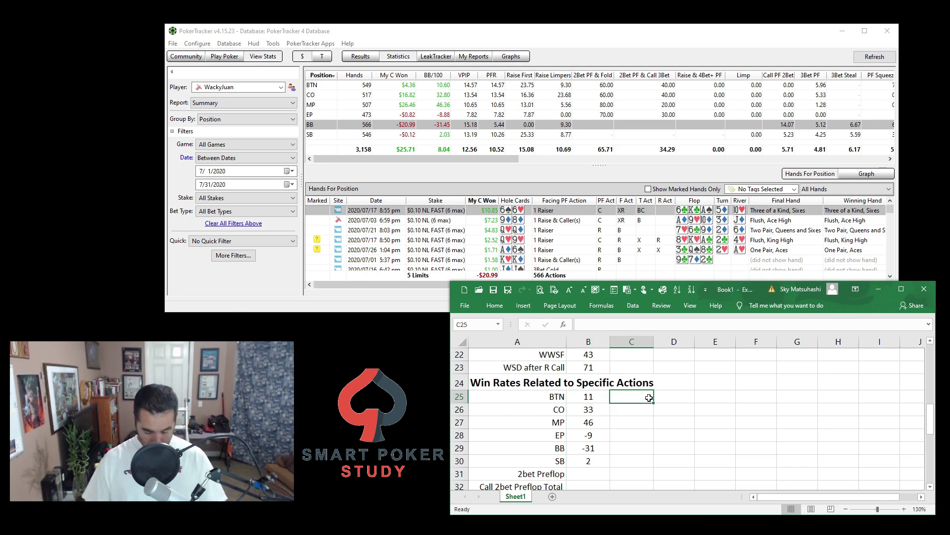
{"action": "type", "text": "*"}
{"action": "key", "text": "Return"}
{"action": "type", "text": "*"}
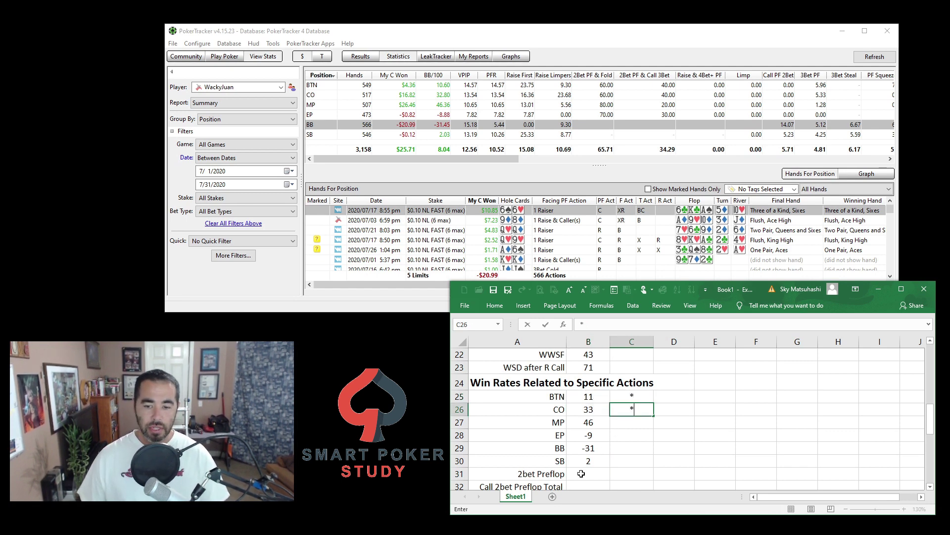
{"action": "left_click", "coordinate": [582, 474]}
Step: Switch to PokerTracker and apply a preflop actions filter for Raised Preflop, Any 2Bet, to the July statistics
{"action": "scroll", "coordinate": [634, 465], "scroll_direction": "down", "scroll_amount": 2}
{"action": "scroll", "coordinate": [607, 449], "scroll_direction": "up", "scroll_amount": 1}
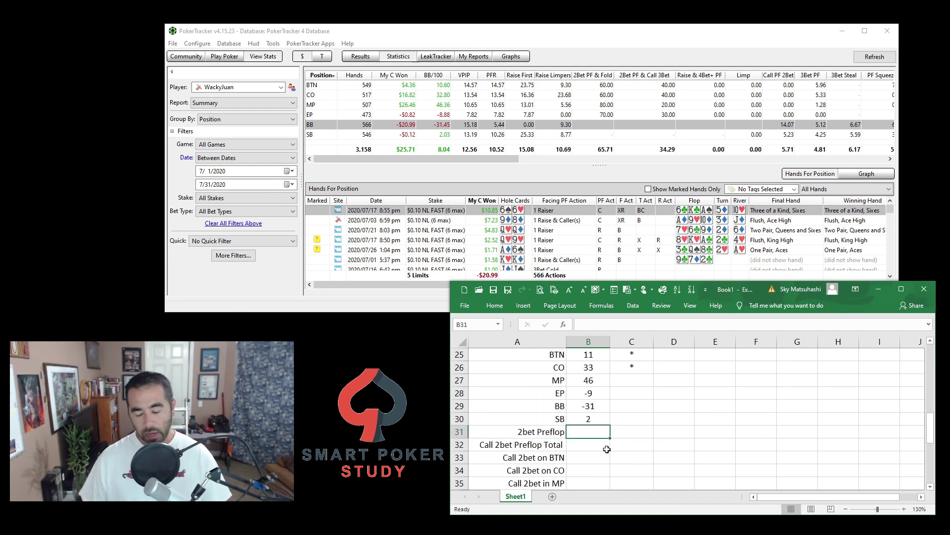
{"action": "scroll", "coordinate": [607, 449], "scroll_direction": "up", "scroll_amount": 1}
{"action": "scroll", "coordinate": [608, 449], "scroll_direction": "down", "scroll_amount": 2}
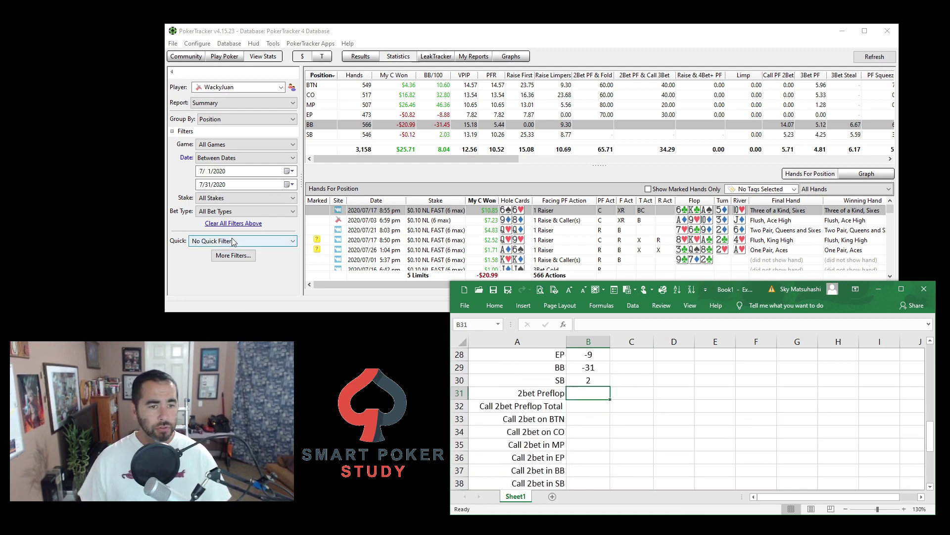
{"action": "left_click", "coordinate": [233, 256]}
{"action": "left_click", "coordinate": [438, 195]}
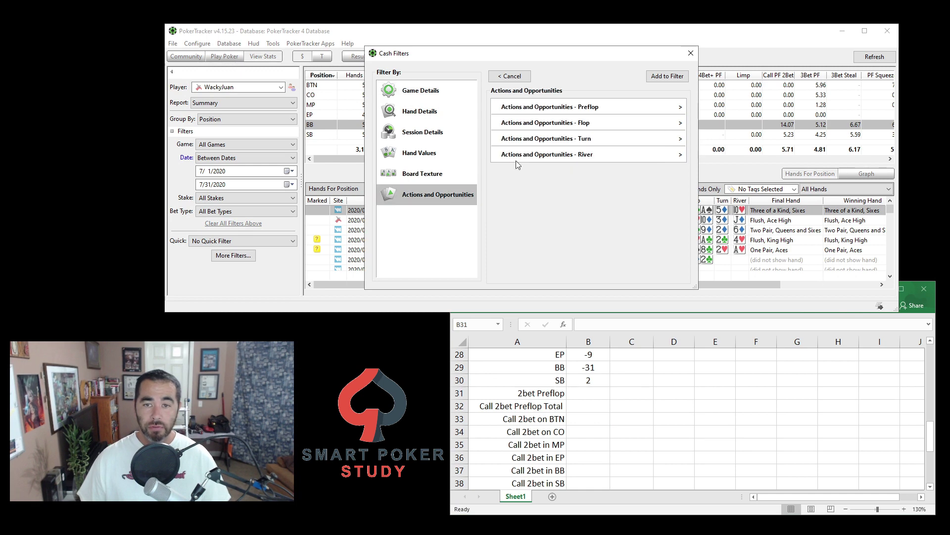
{"action": "left_click", "coordinate": [582, 106]}
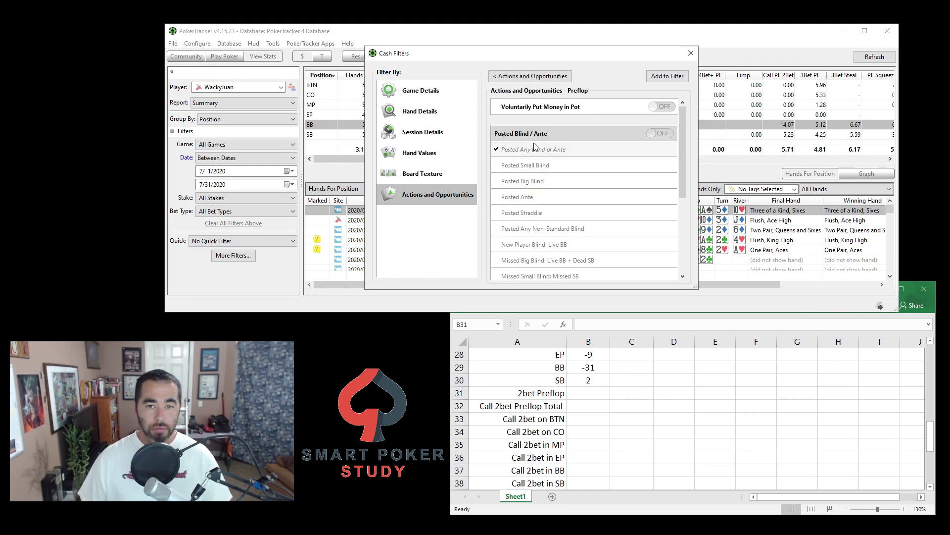
{"action": "scroll", "coordinate": [529, 203], "scroll_direction": "down", "scroll_amount": 3}
{"action": "left_click", "coordinate": [525, 249]}
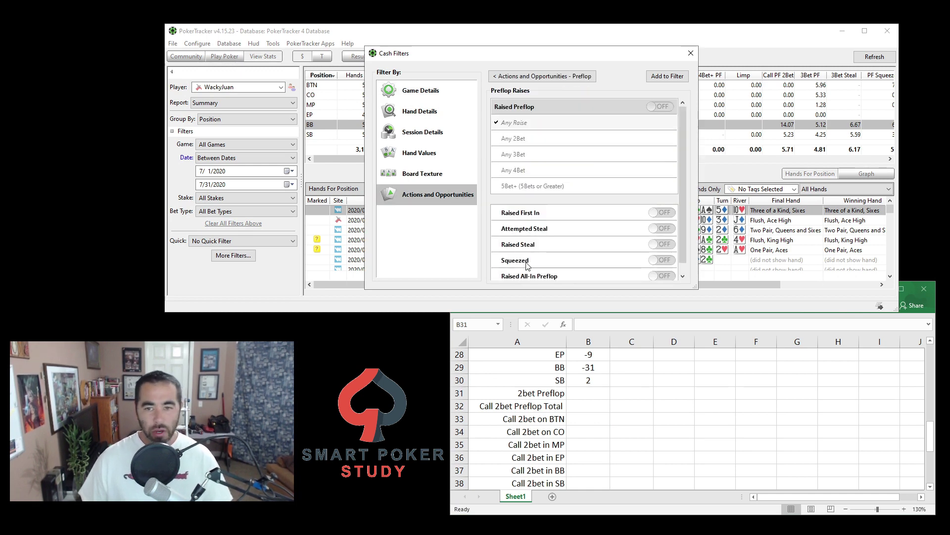
{"action": "left_click", "coordinate": [530, 143]}
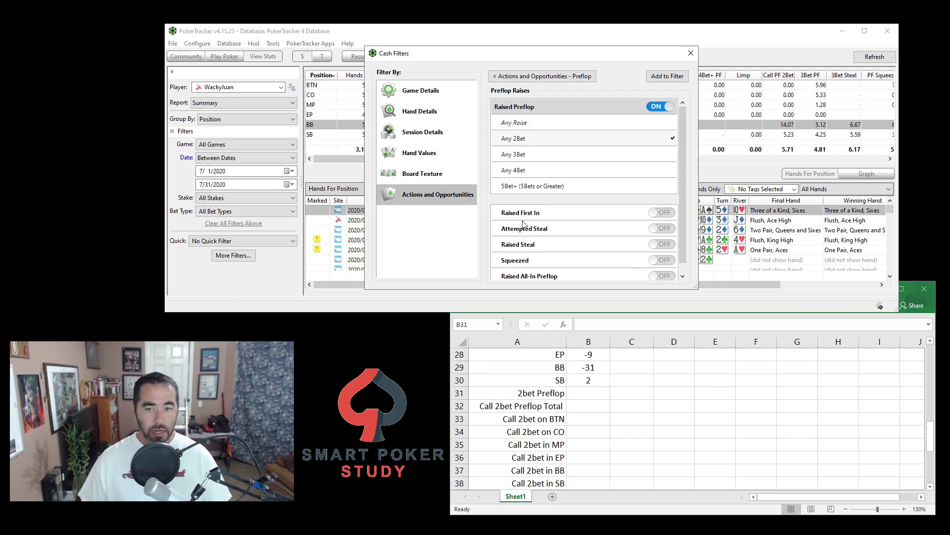
{"action": "left_click", "coordinate": [667, 76]}
{"action": "left_click", "coordinate": [663, 76]}
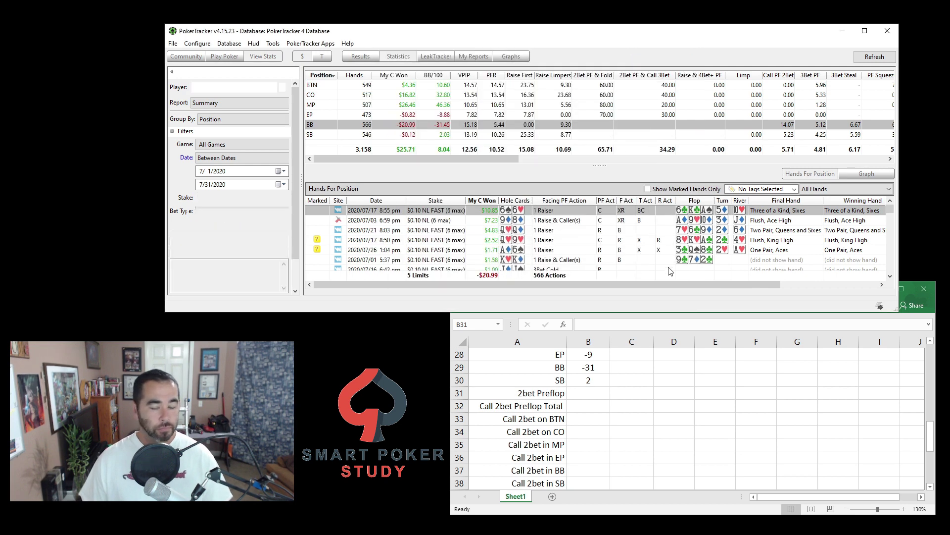
Step: In Excel, enter 78 as the July 2020 win rate for 2bet Preflop
{"action": "left_click", "coordinate": [599, 391]}
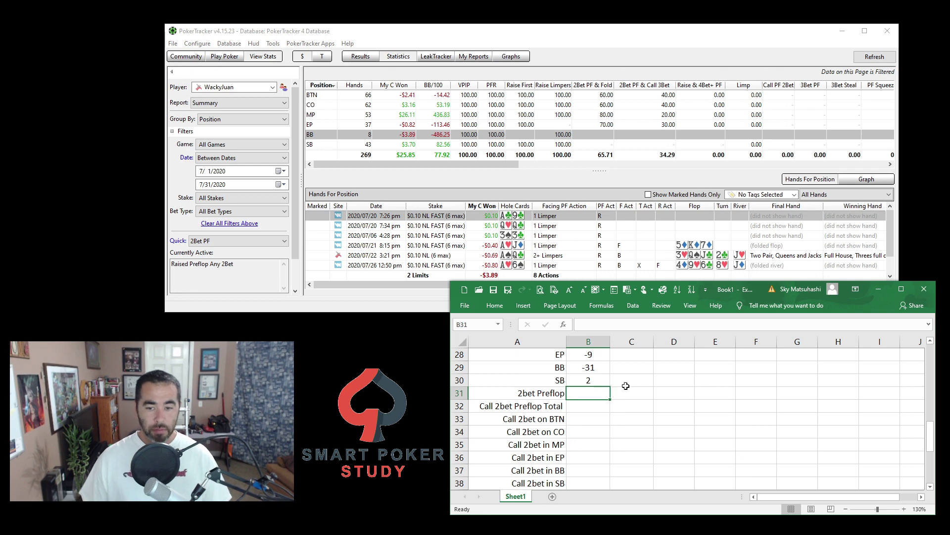
{"action": "type", "text": "78"}
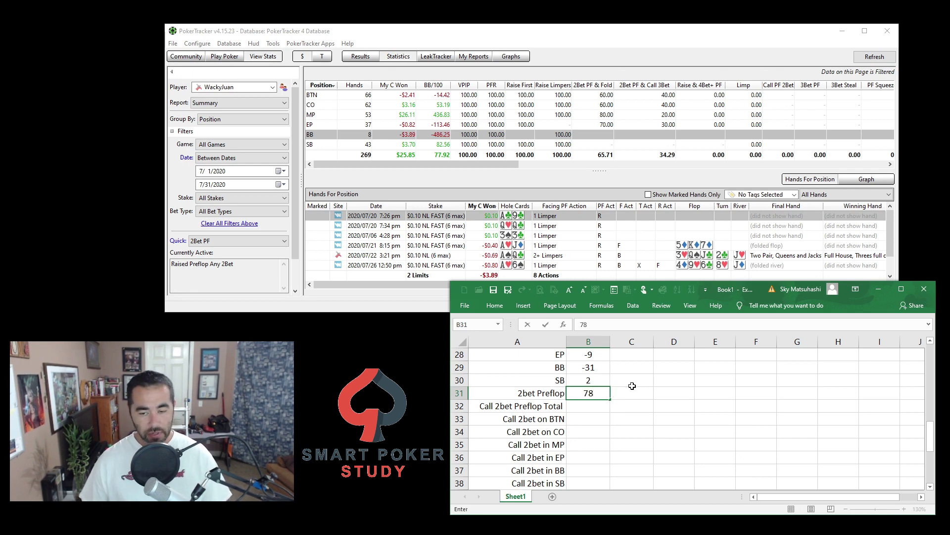
{"action": "key", "text": "Return"}
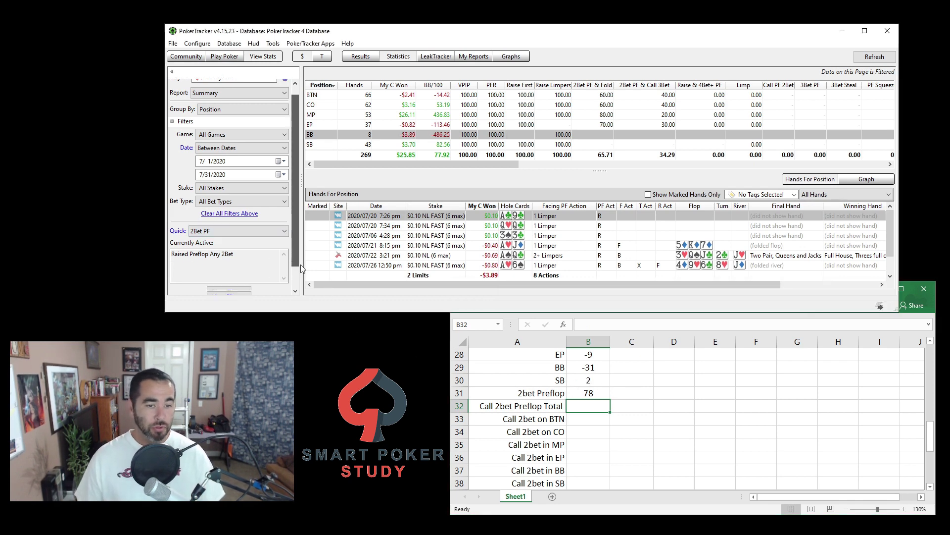
Step: In PokerTracker, replace the active 2bet filter with Called Preflop, Called 2Bet, and apply it
{"action": "left_click", "coordinate": [237, 248]}
{"action": "scroll", "coordinate": [237, 253], "scroll_direction": "down", "scroll_amount": 2}
{"action": "left_click", "coordinate": [238, 268]}
{"action": "left_click", "coordinate": [681, 124]}
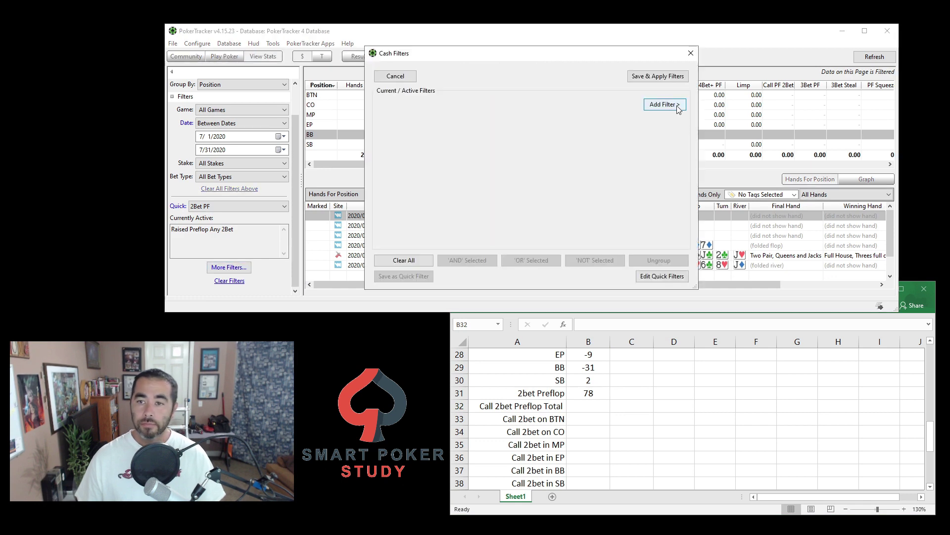
{"action": "left_click", "coordinate": [664, 104]}
{"action": "left_click", "coordinate": [448, 195]}
{"action": "left_click", "coordinate": [553, 111]}
{"action": "scroll", "coordinate": [540, 189], "scroll_direction": "down", "scroll_amount": 5}
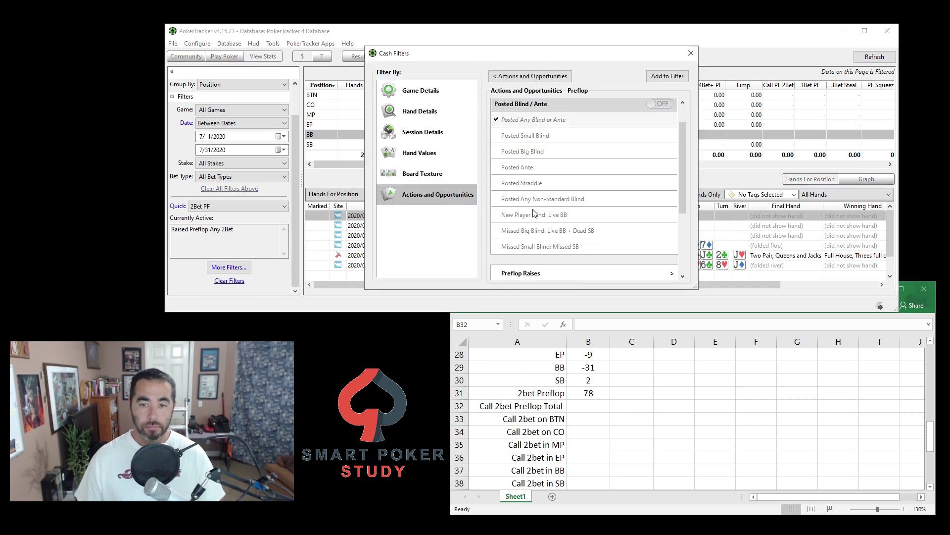
{"action": "left_click", "coordinate": [524, 230]}
{"action": "left_click", "coordinate": [525, 143]}
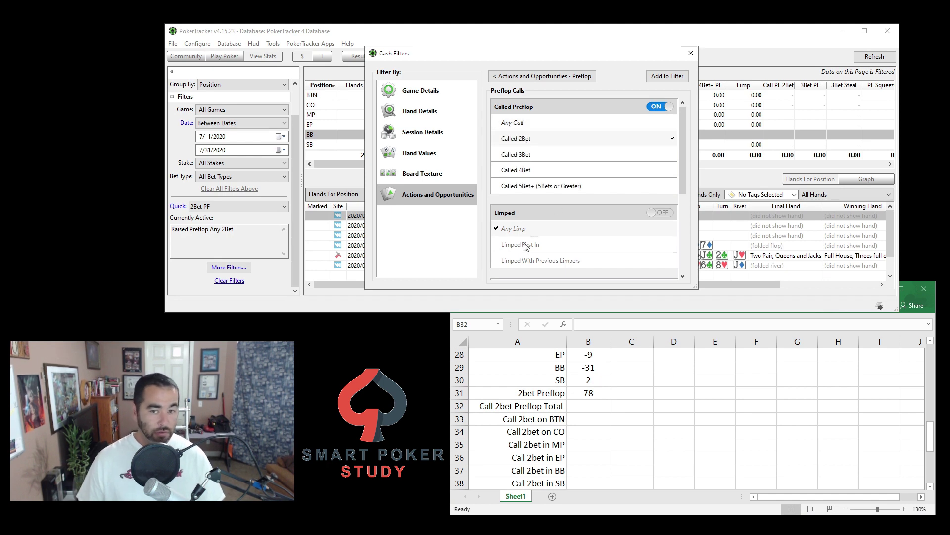
{"action": "left_click", "coordinate": [660, 79]}
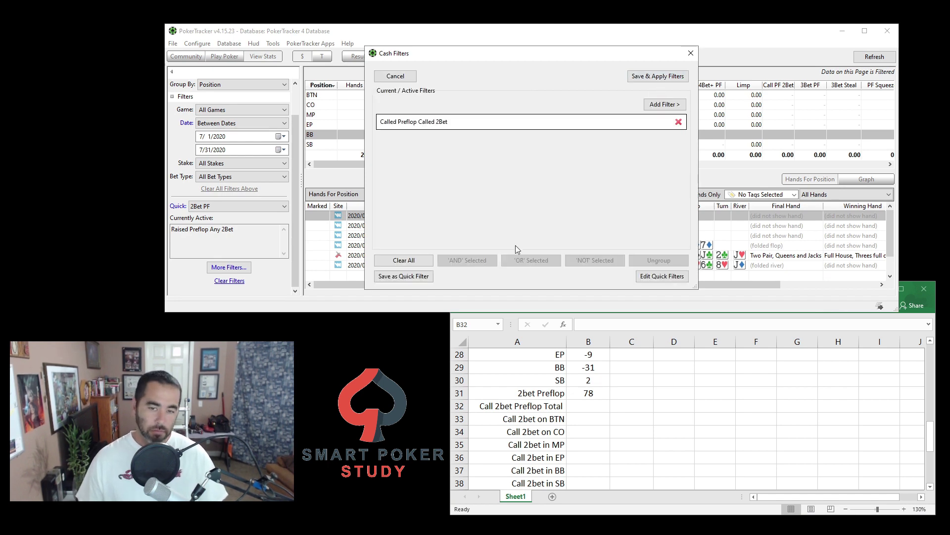
{"action": "left_click", "coordinate": [643, 79]}
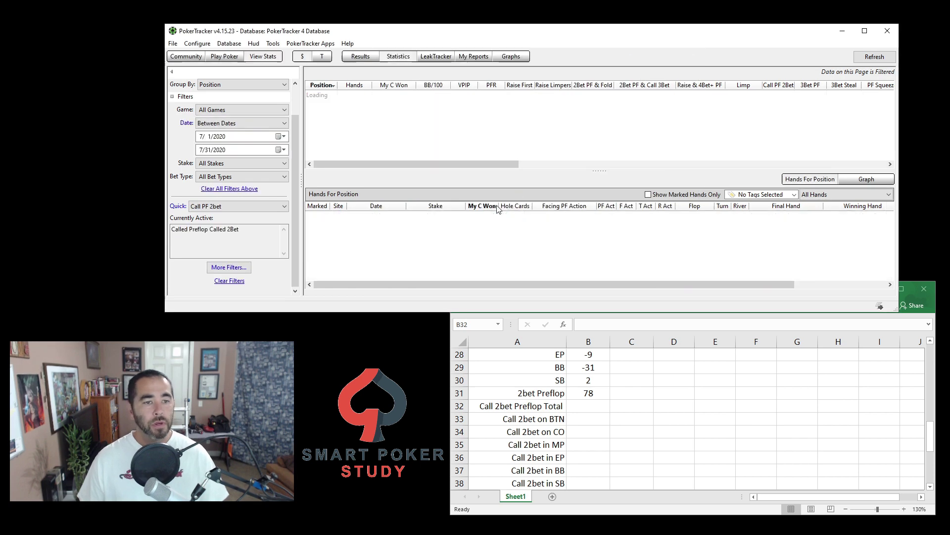
Step: In Excel, enter 141 as the July 2020 win rate for Call 2bet Preflop Total
{"action": "left_click", "coordinate": [589, 406]}
{"action": "type", "text": "141"}
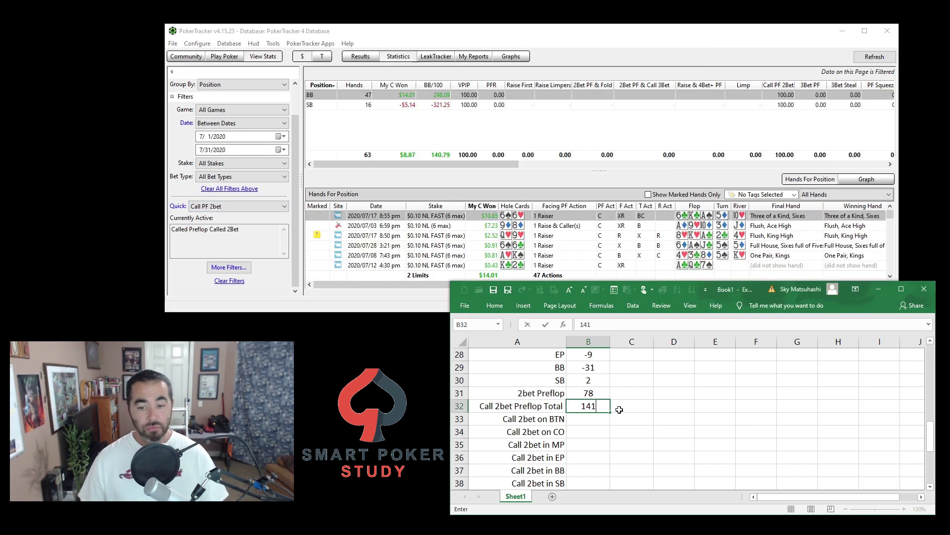
{"action": "key", "text": "Return"}
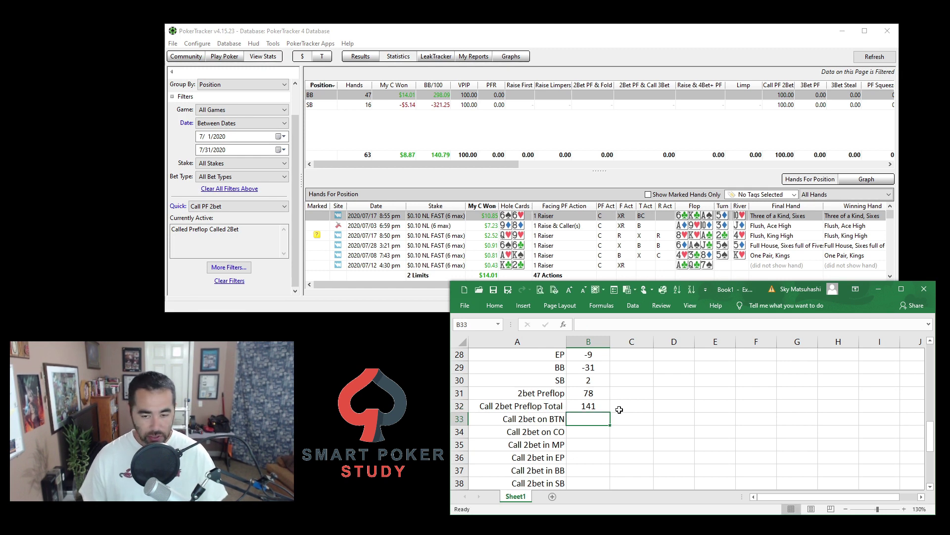
Step: Enter Call 2bet in BB 298 and Call 2bet in SB -321, flagging the SB value with an asterisk beside it
{"action": "key", "text": "Down"}
{"action": "key", "text": "Down"}
{"action": "key", "text": "Down"}
{"action": "key", "text": "Down"}
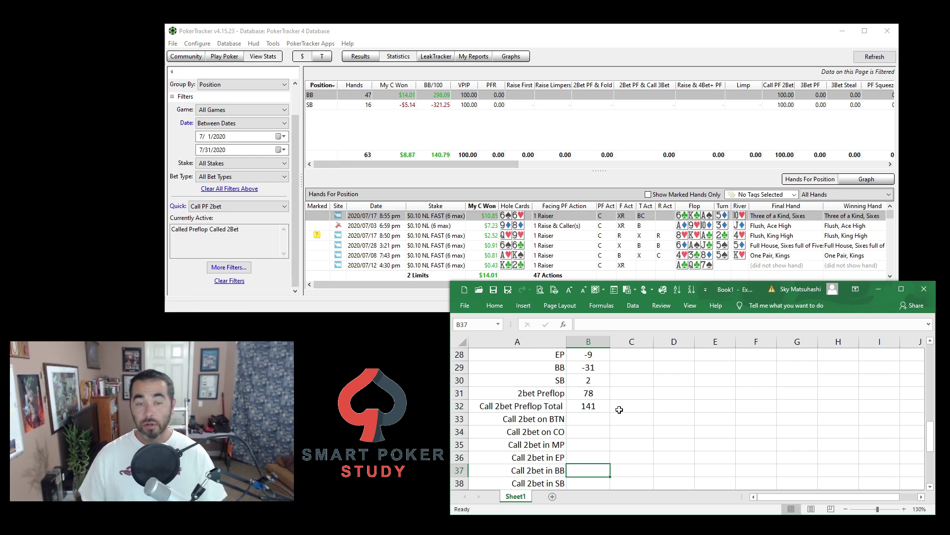
{"action": "type", "text": "298"}
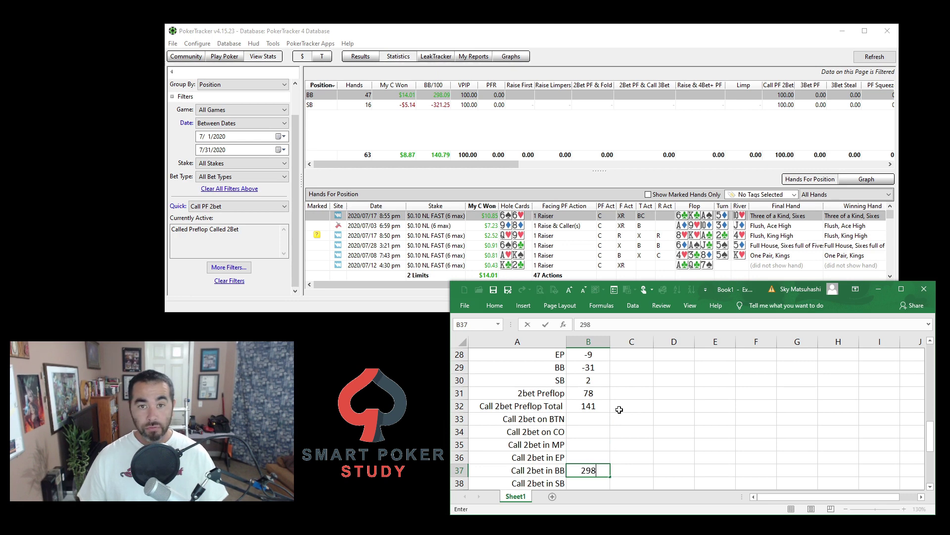
{"action": "key", "text": "Return"}
{"action": "type", "text": "-321"}
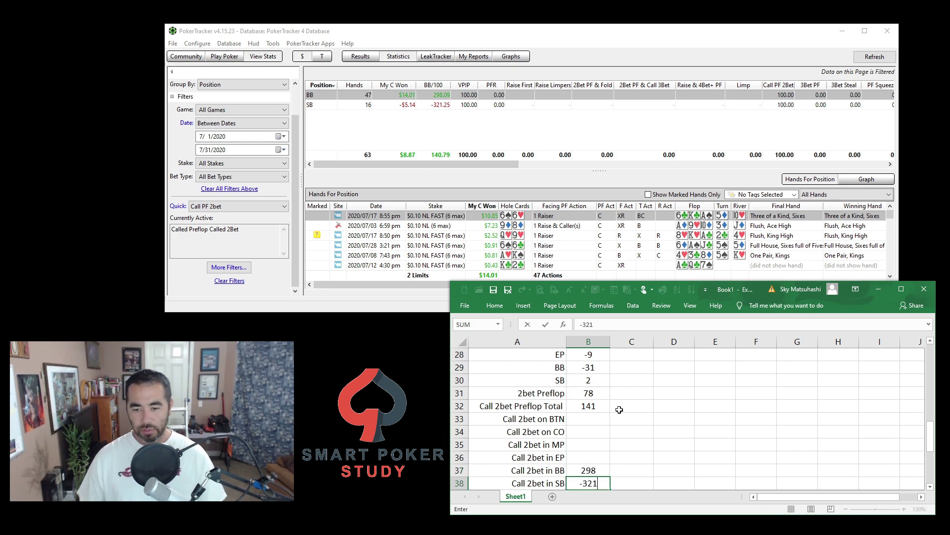
{"action": "key", "text": "Tab"}
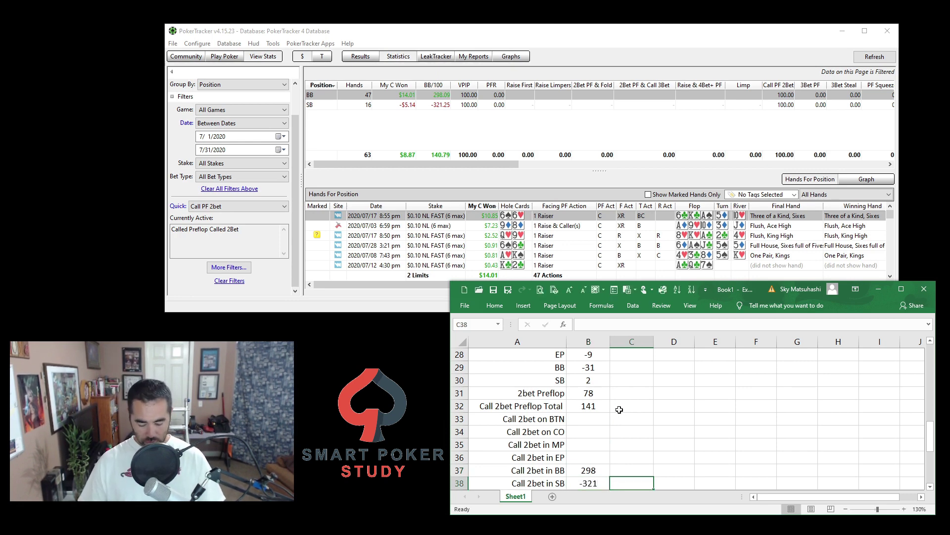
{"action": "type", "text": "*"}
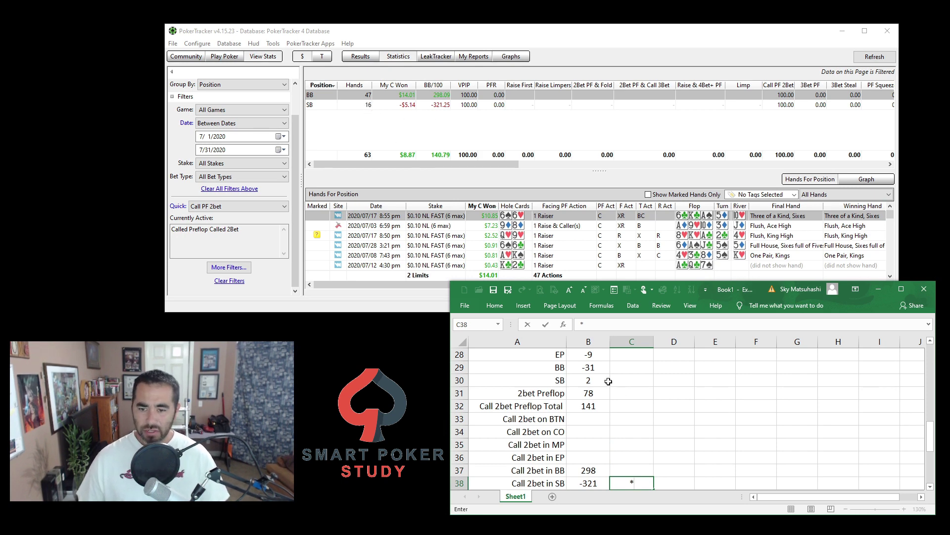
Step: Confirm the asterisk beside Call 2bet in SB and select the July 2020 win-rate cell for 2bet/Call 3bet Preflop
{"action": "left_click", "coordinate": [636, 410]}
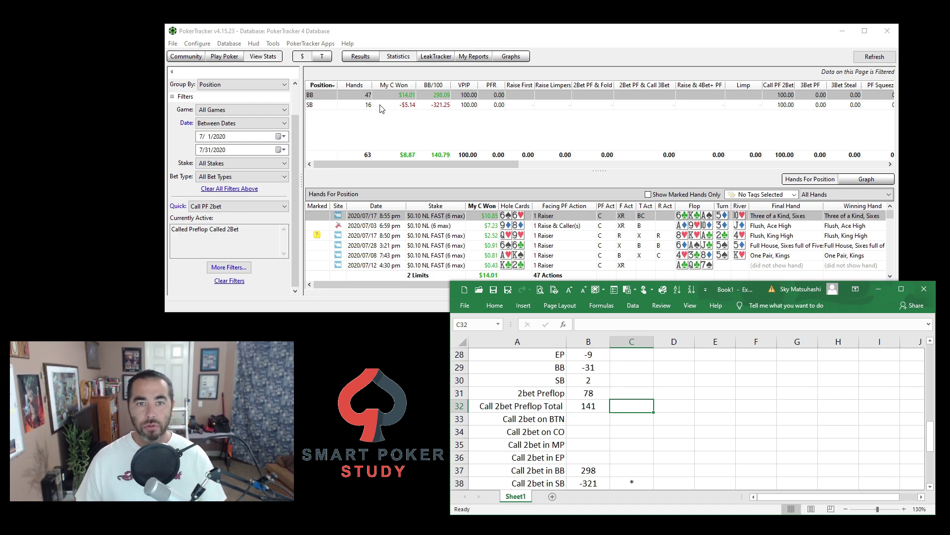
{"action": "scroll", "coordinate": [632, 387], "scroll_direction": "down", "scroll_amount": 2}
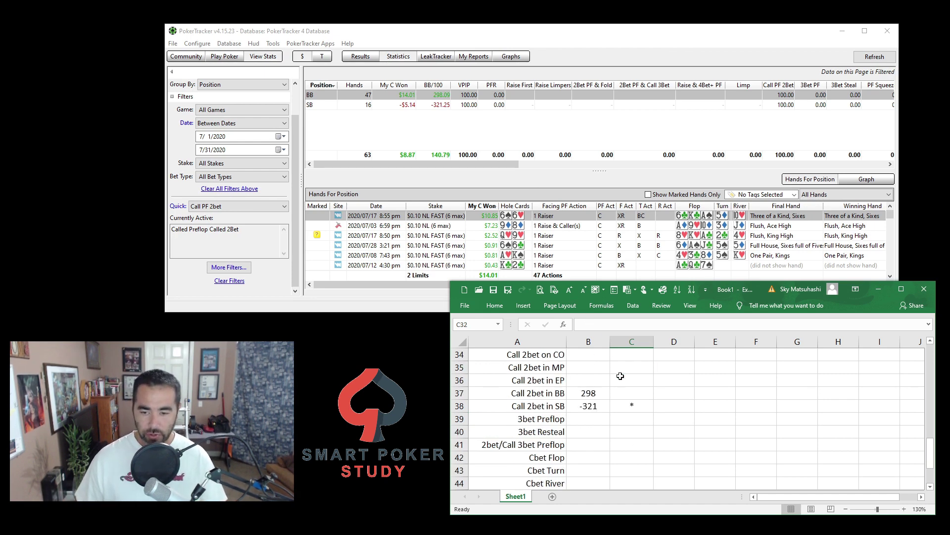
{"action": "left_click", "coordinate": [588, 421]}
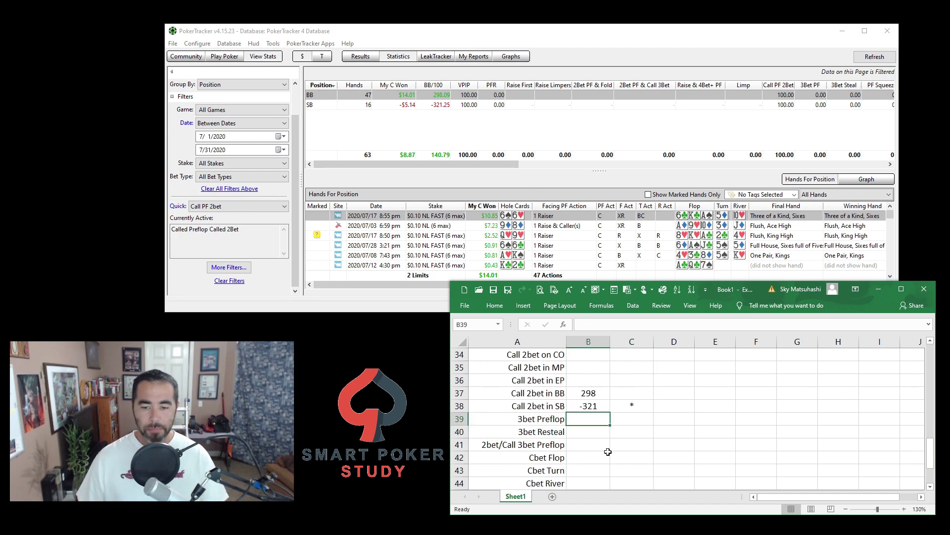
{"action": "left_click", "coordinate": [579, 448]}
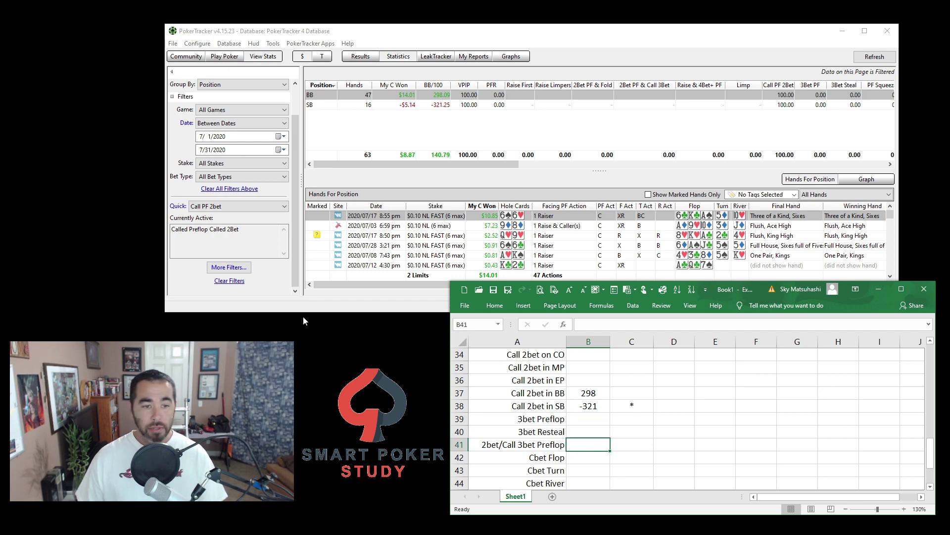
Step: In PokerTracker, remove the Called 2Bet filter and add a Raised Preflop, Any 2Bet filter
{"action": "left_click", "coordinate": [229, 268]}
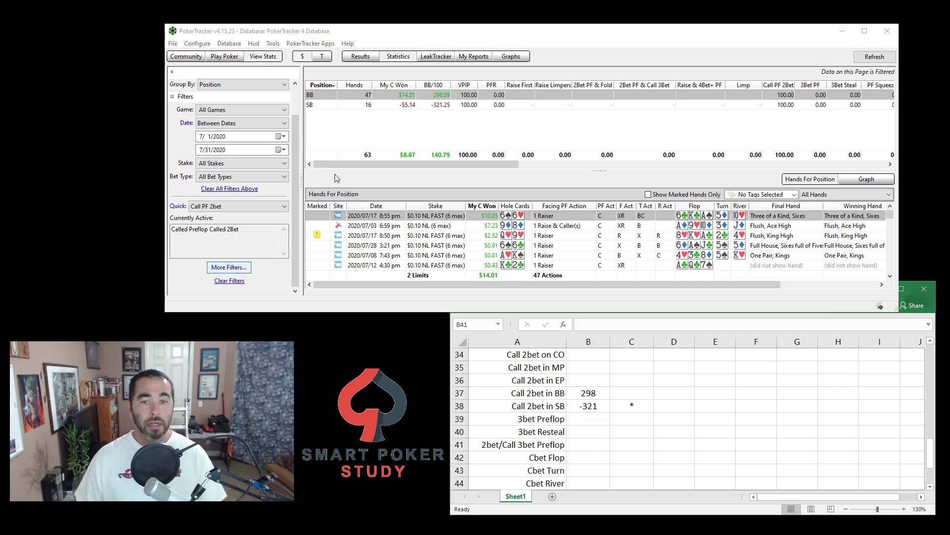
{"action": "left_click", "coordinate": [678, 122]}
{"action": "left_click", "coordinate": [664, 103]}
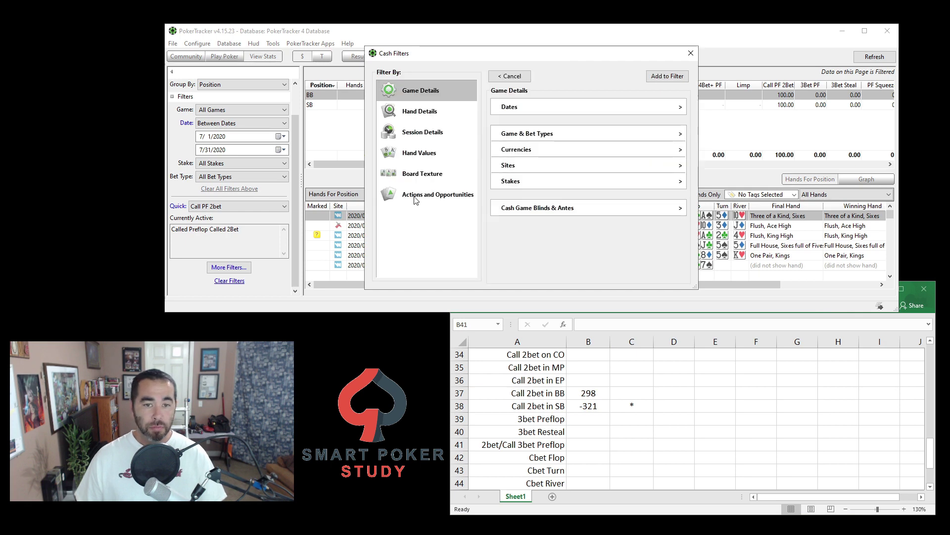
{"action": "left_click", "coordinate": [414, 196]}
{"action": "left_click", "coordinate": [534, 107]}
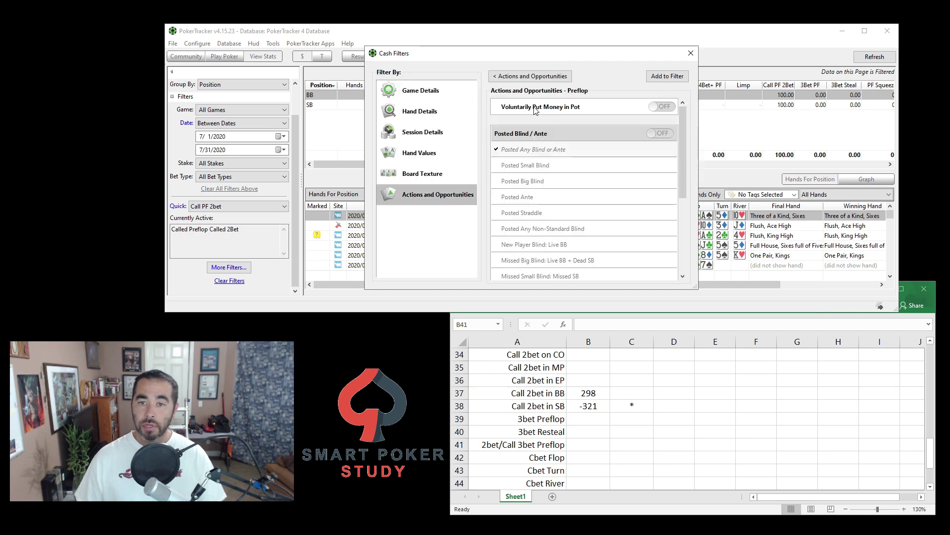
{"action": "scroll", "coordinate": [520, 238], "scroll_direction": "down", "scroll_amount": 5}
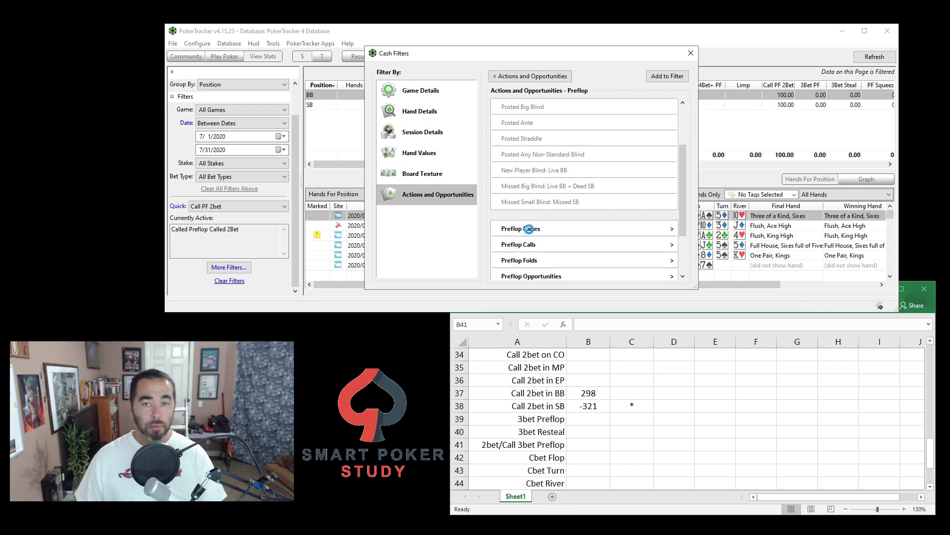
{"action": "left_click", "coordinate": [530, 226]}
{"action": "left_click", "coordinate": [526, 143]}
{"action": "left_click", "coordinate": [668, 77]}
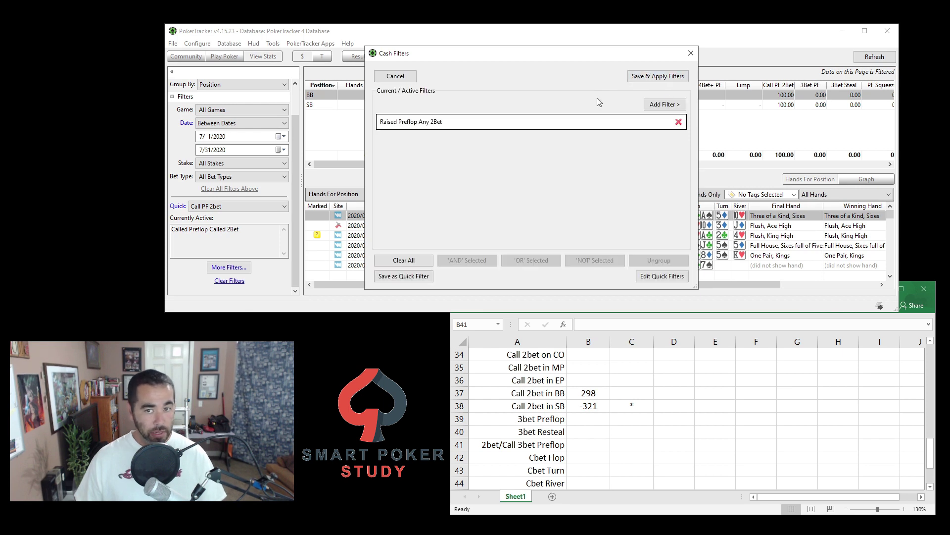
Step: Add a Called Preflop, Called 3Bet filter alongside the raise filter and apply both
{"action": "left_click", "coordinate": [665, 105]}
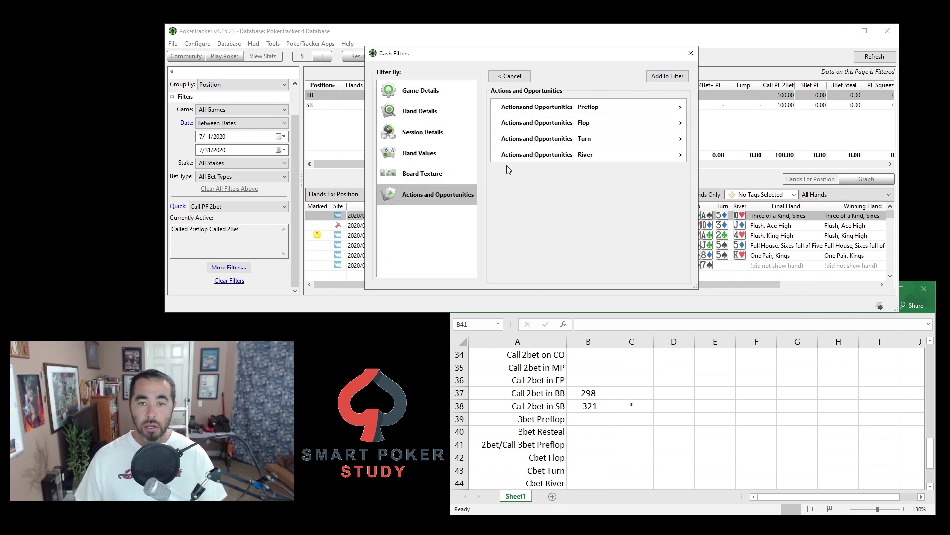
{"action": "left_click", "coordinate": [569, 110]}
{"action": "scroll", "coordinate": [536, 228], "scroll_direction": "down", "scroll_amount": 3}
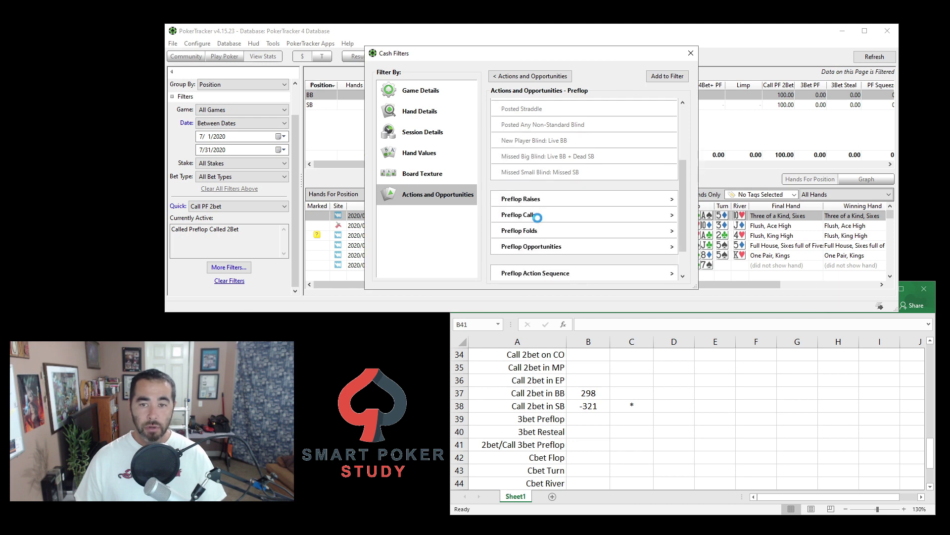
{"action": "left_click", "coordinate": [537, 218]}
{"action": "left_click", "coordinate": [537, 157]}
{"action": "left_click", "coordinate": [666, 76]}
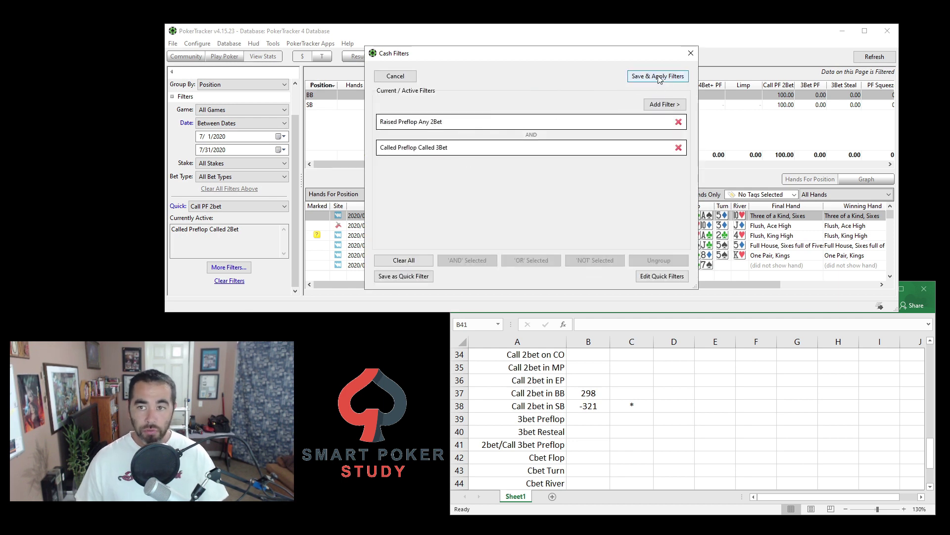
{"action": "left_click", "coordinate": [659, 77]}
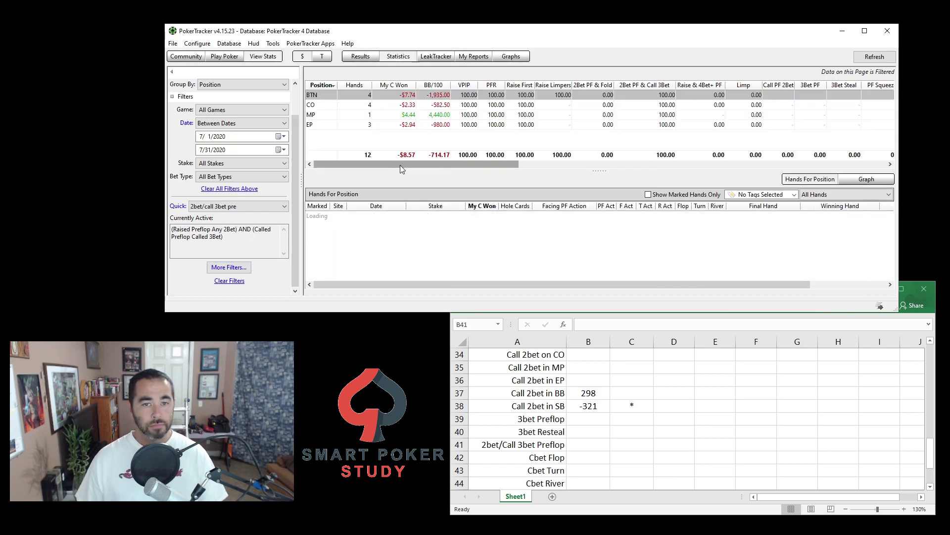
Step: In Excel, enter -714 as the July 2020 win rate for 2bet/Call 3bet Preflop, flagging it with an asterisk beside it
{"action": "left_click", "coordinate": [600, 445]}
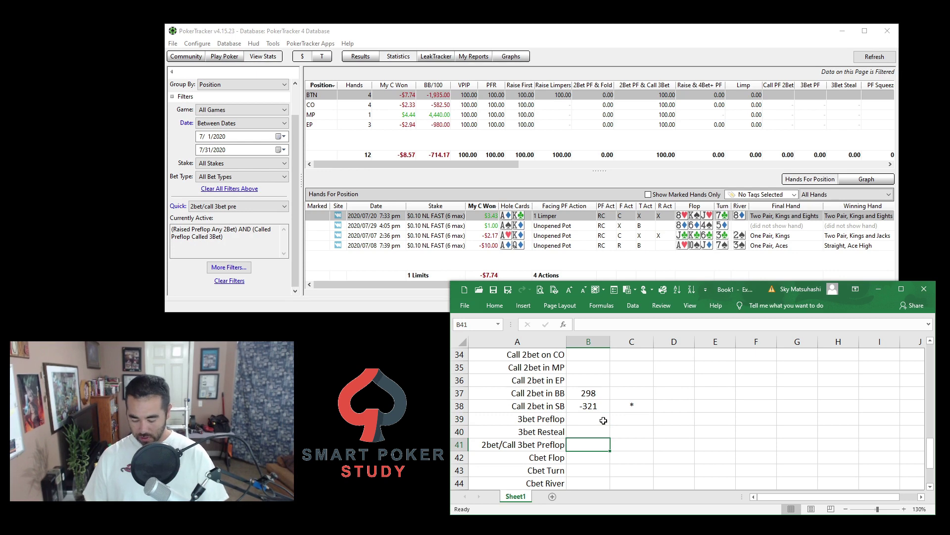
{"action": "type", "text": "-714"}
{"action": "key", "text": "Return"}
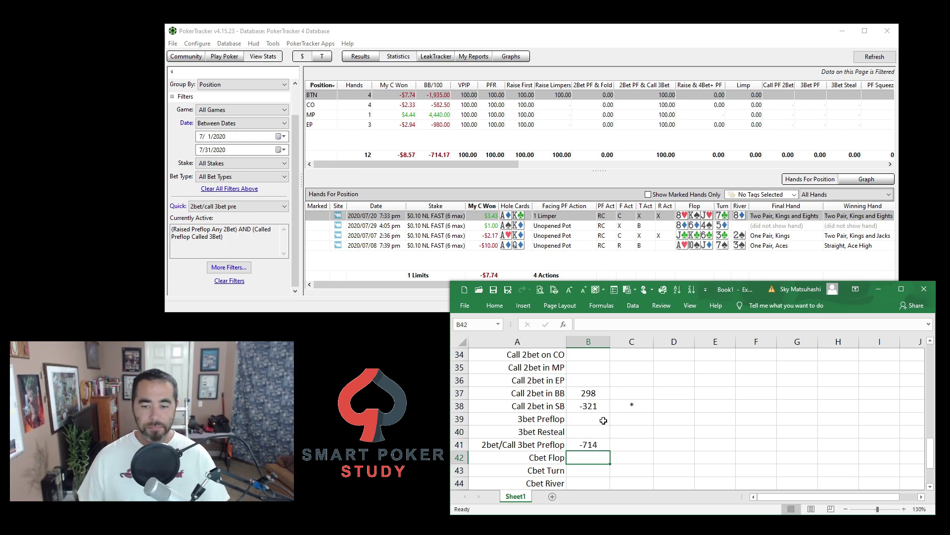
{"action": "left_click", "coordinate": [621, 444]}
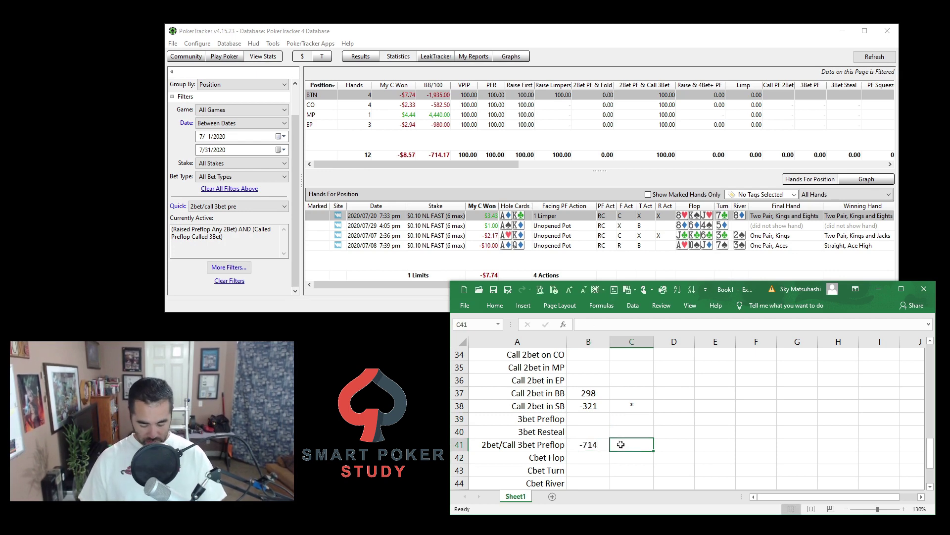
{"action": "type", "text": "*"}
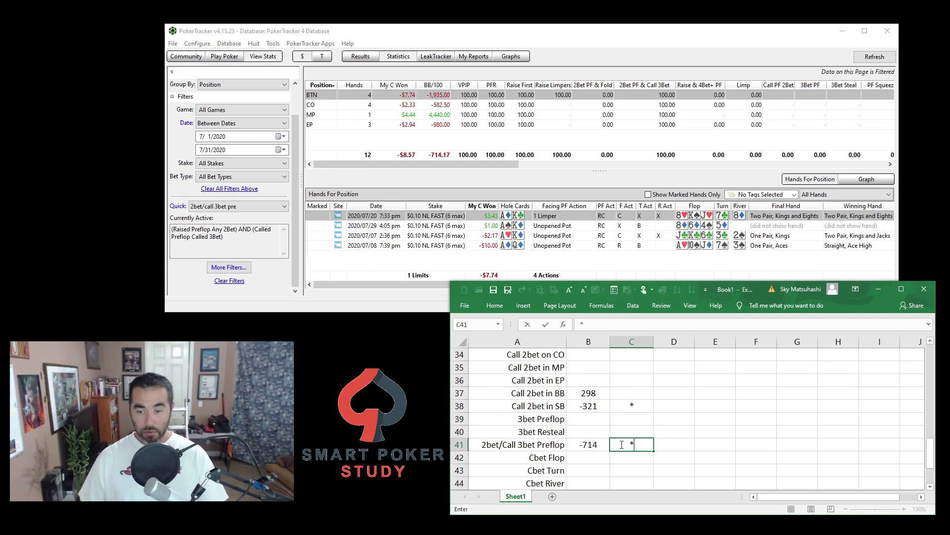
Step: Examine the BTN ace-queen hand from 2020/07/08 in PokerTracker, and return to the Cbet Flop value cell in Excel
{"action": "left_click", "coordinate": [395, 168]}
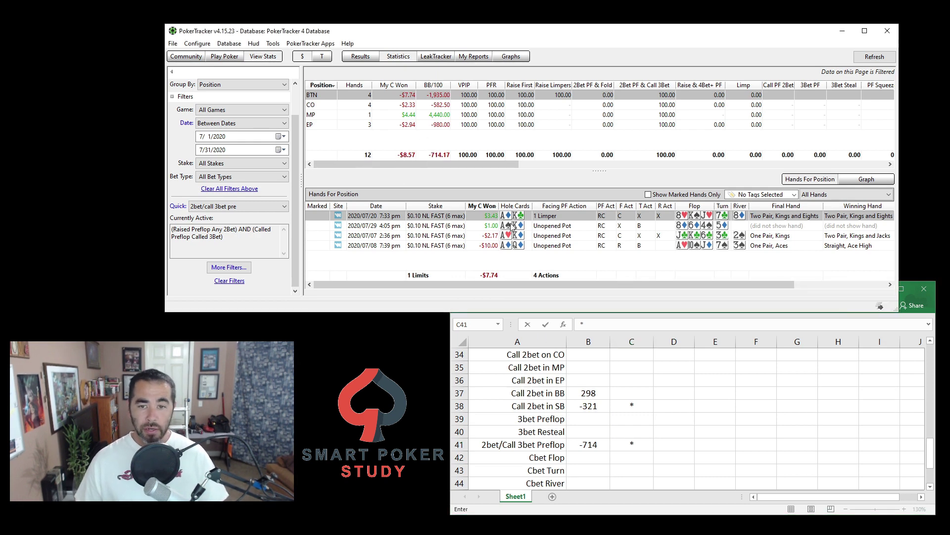
{"action": "left_click", "coordinate": [515, 246]}
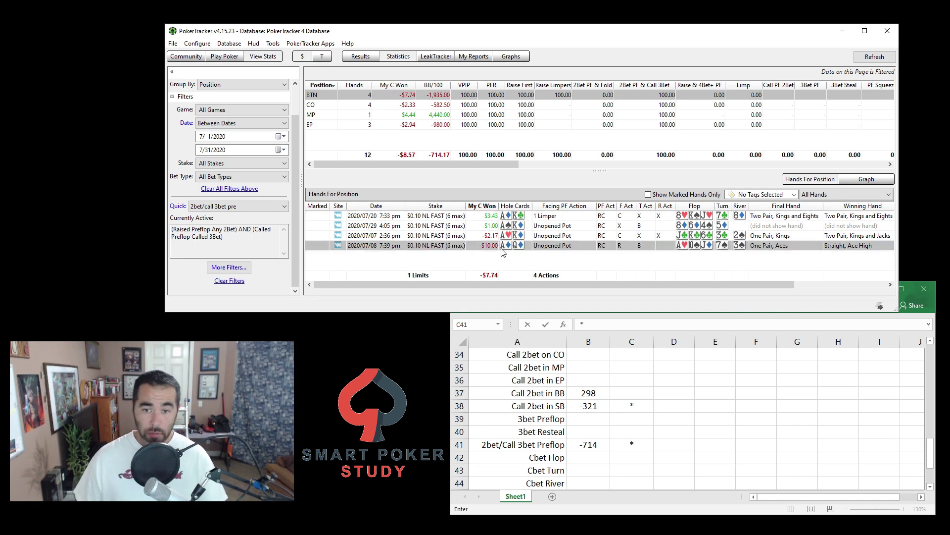
{"action": "left_click", "coordinate": [632, 444]}
{"action": "scroll", "coordinate": [632, 437], "scroll_direction": "down", "scroll_amount": 2}
{"action": "left_click", "coordinate": [590, 382]}
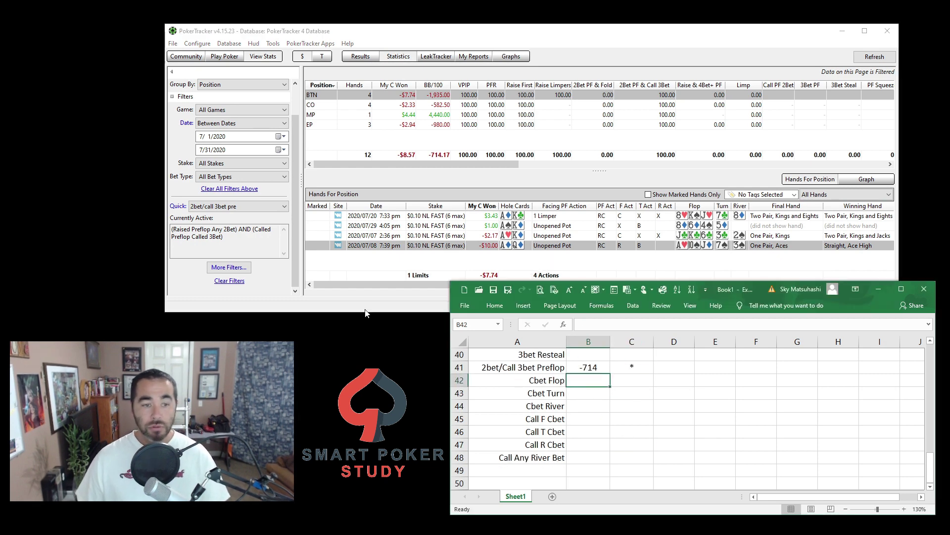
Step: In PokerTracker, replace both active preflop filters with Bet Flop, Continuation Bet, and apply it
{"action": "left_click", "coordinate": [228, 267]}
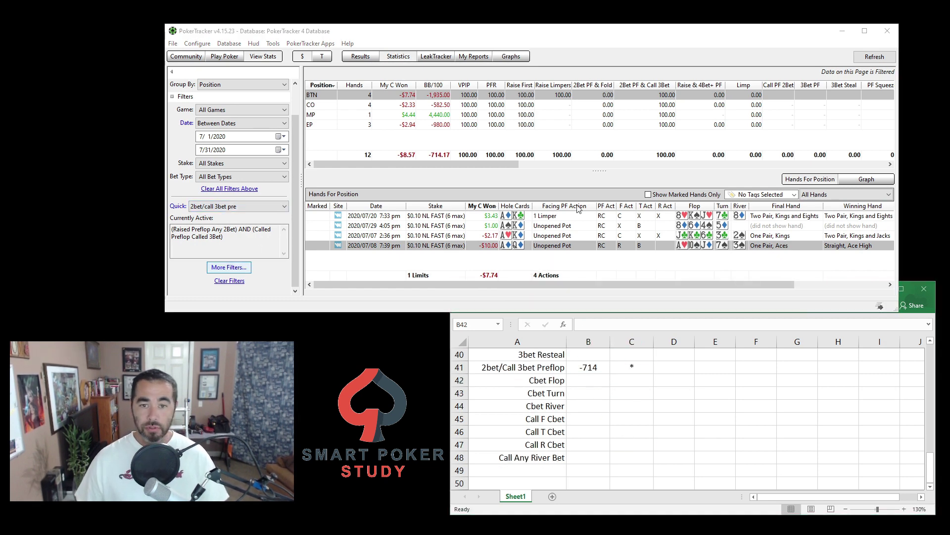
{"action": "left_click", "coordinate": [678, 148]}
{"action": "left_click", "coordinate": [679, 127]}
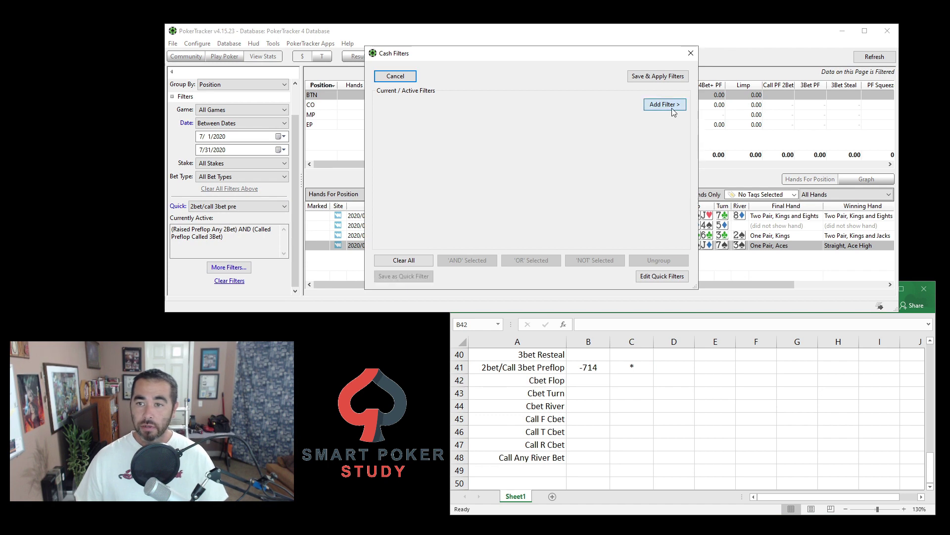
{"action": "left_click", "coordinate": [672, 110]}
{"action": "left_click", "coordinate": [445, 195]}
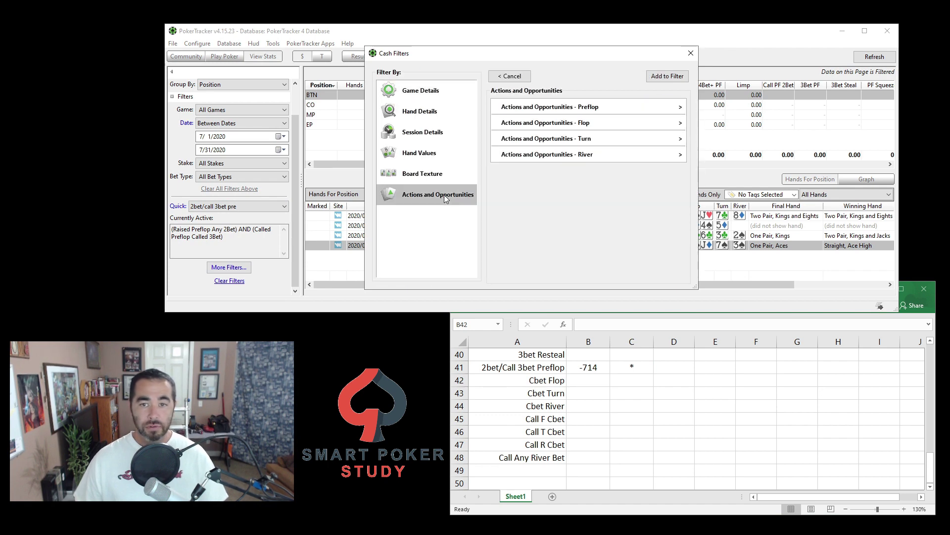
{"action": "left_click", "coordinate": [569, 129]}
{"action": "left_click", "coordinate": [524, 151]}
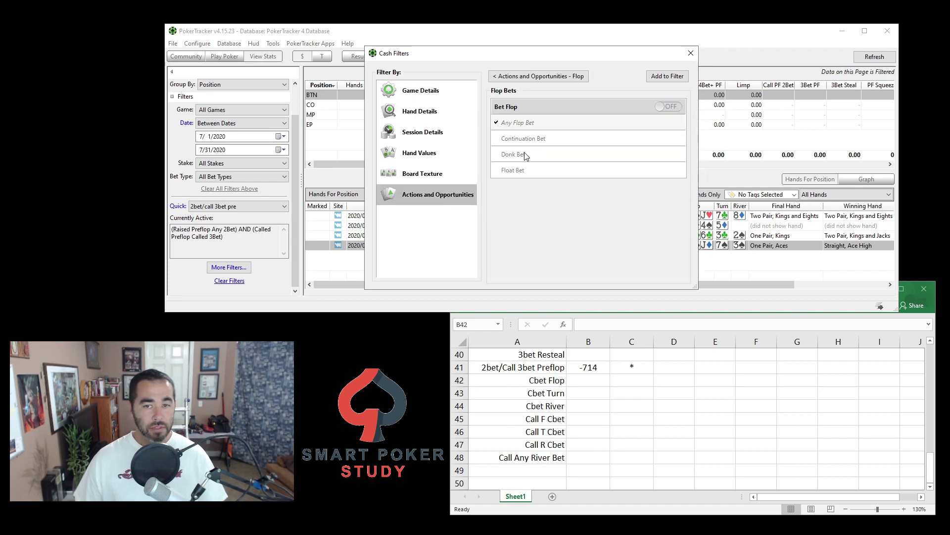
{"action": "left_click", "coordinate": [532, 139]}
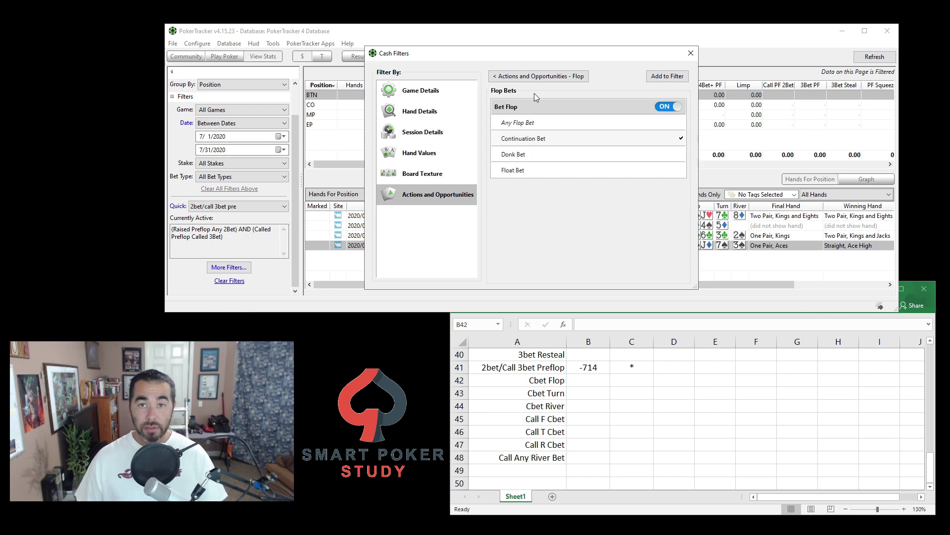
{"action": "left_click", "coordinate": [670, 79]}
{"action": "left_click", "coordinate": [668, 77]}
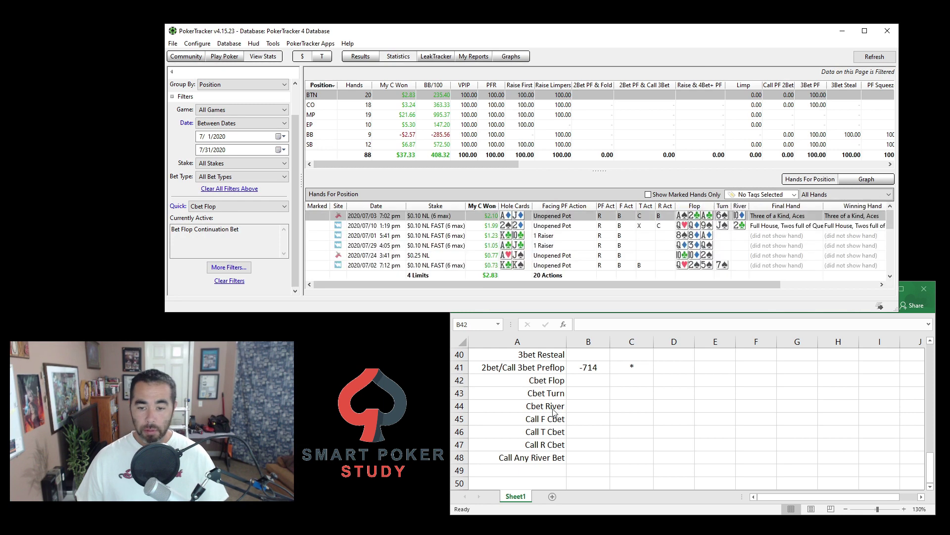
Step: In Excel, enter 408 as the July 2020 win rate for Cbet Flop and move to the Call F Cbet row
{"action": "left_click", "coordinate": [592, 381]}
{"action": "type", "text": "408"}
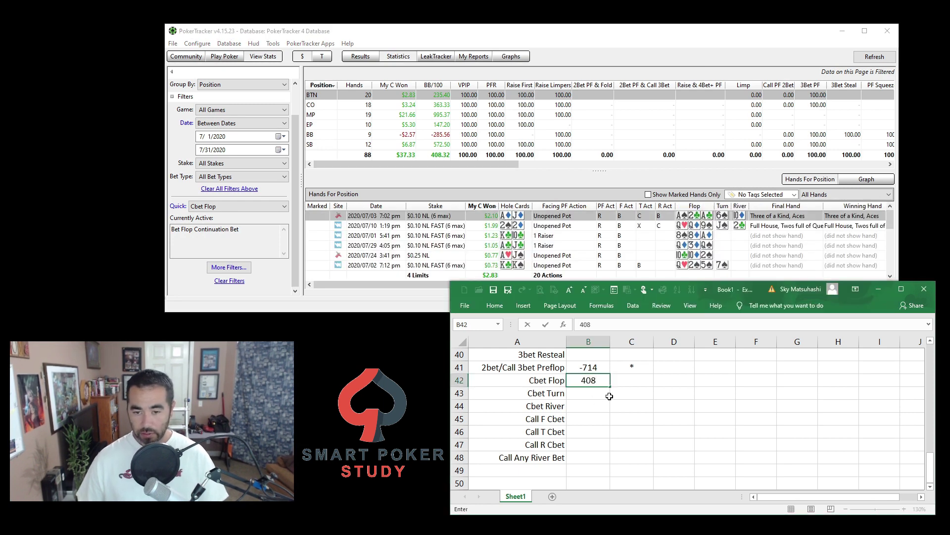
{"action": "key", "text": "Return"}
{"action": "key", "text": "Return"}
{"action": "key", "text": "Return"}
Step: In PokerTracker, clear the active Cbet Flop filter, leaving No Quick Filter selected
{"action": "left_click", "coordinate": [228, 206]}
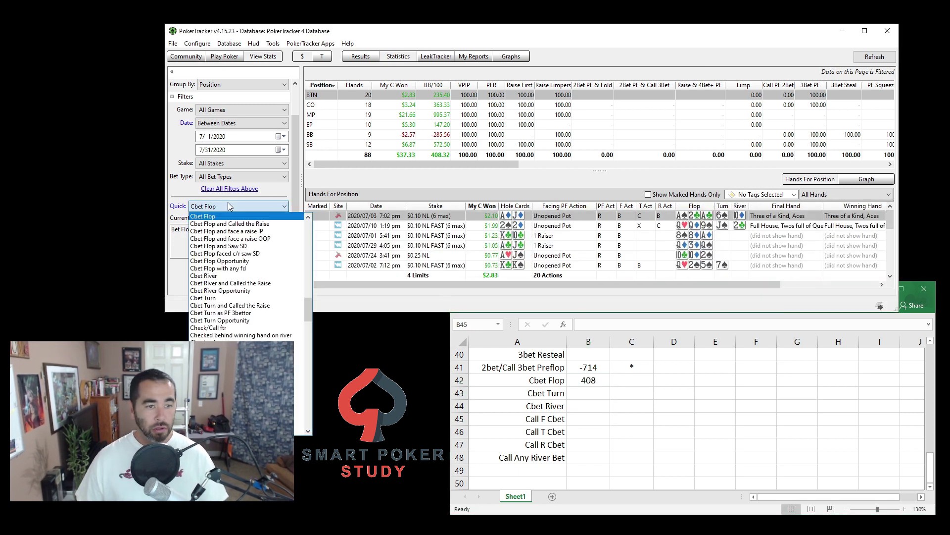
{"action": "left_click", "coordinate": [178, 281]}
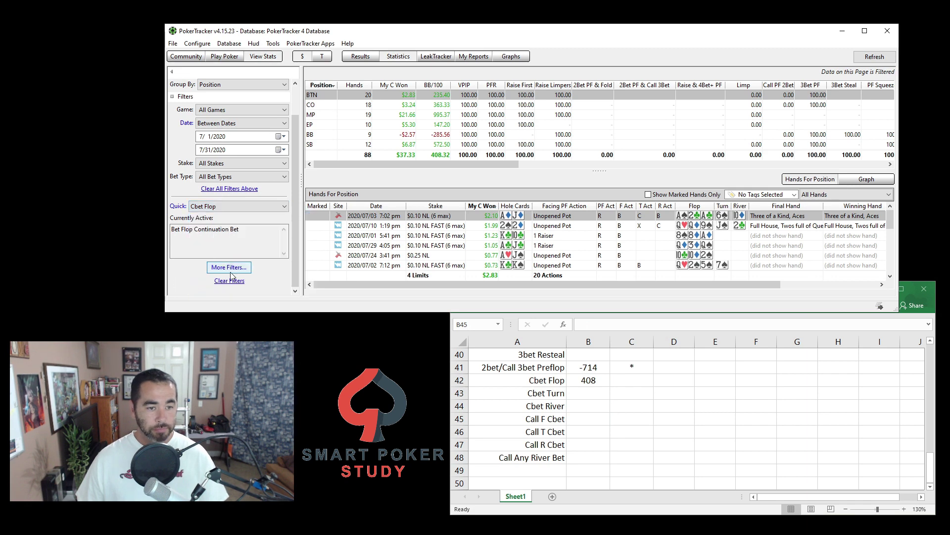
{"action": "left_click", "coordinate": [230, 280]}
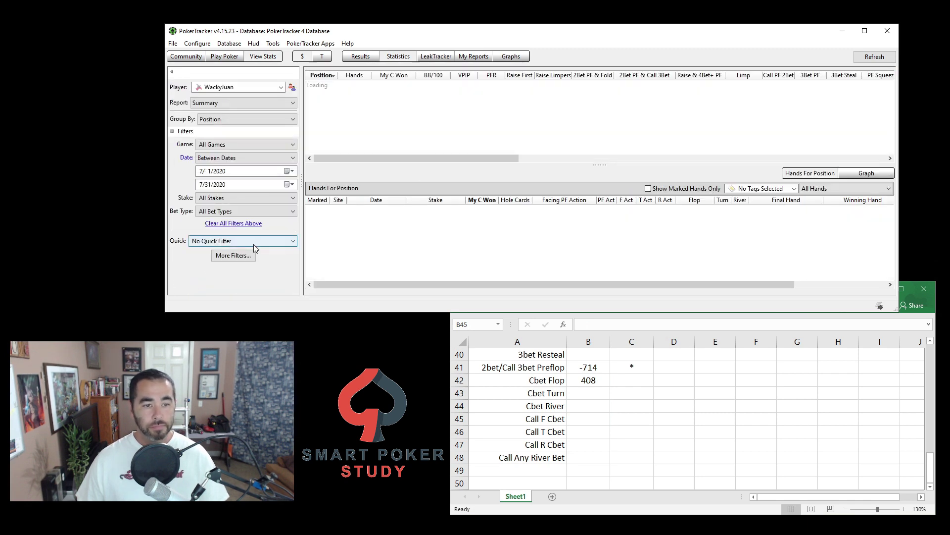
{"action": "left_click", "coordinate": [253, 245]}
{"action": "left_click", "coordinate": [231, 257]}
Step: Add a flop calls filter for Called Continuation Bet and apply it
{"action": "left_click", "coordinate": [232, 258]}
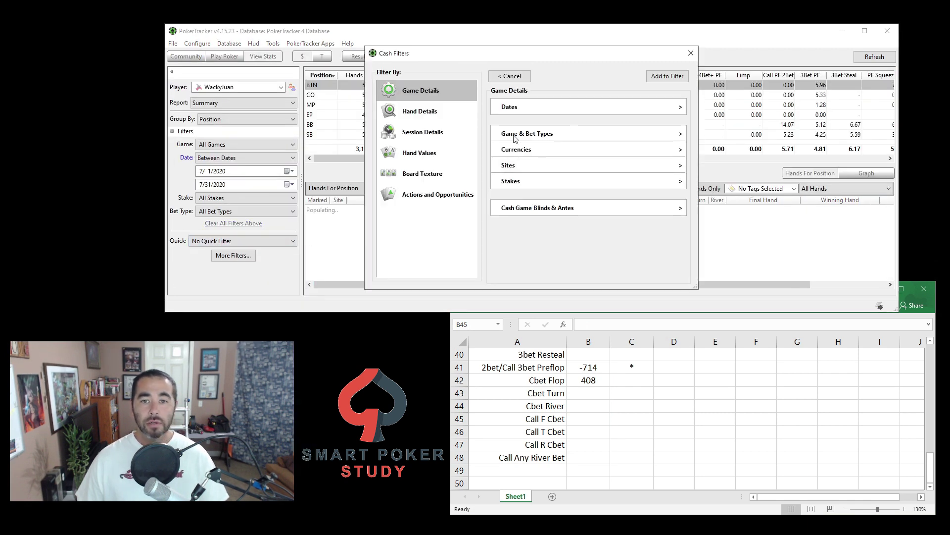
{"action": "left_click", "coordinate": [467, 186]}
{"action": "left_click", "coordinate": [556, 124]}
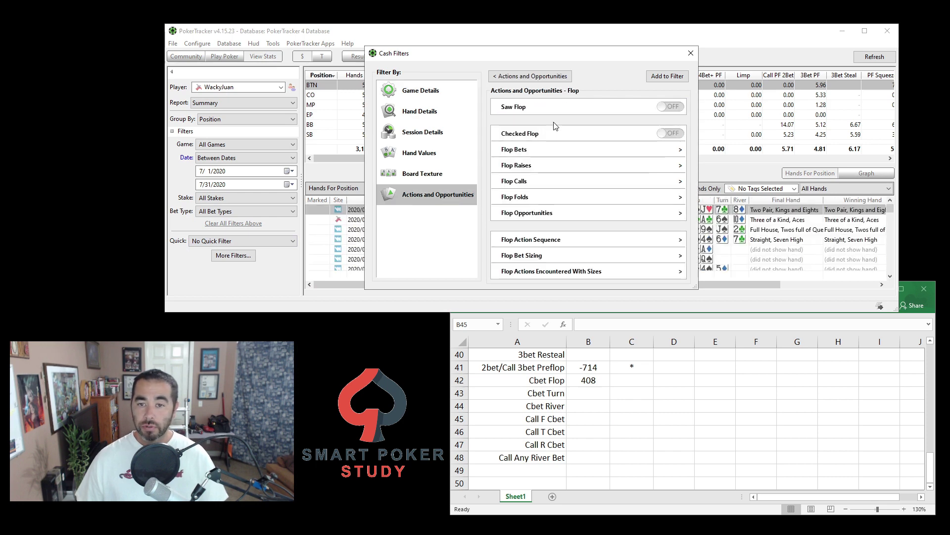
{"action": "left_click", "coordinate": [528, 182]}
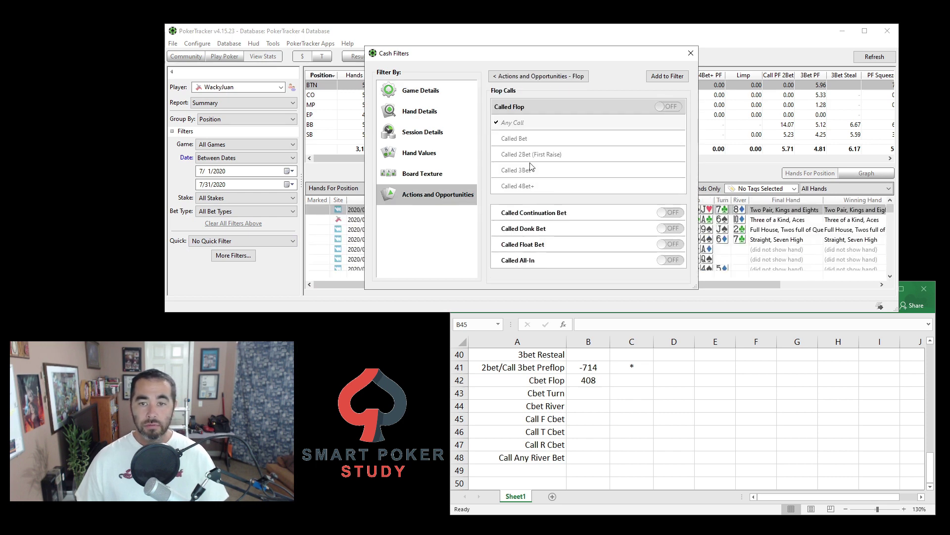
{"action": "left_click", "coordinate": [535, 213]}
{"action": "left_click", "coordinate": [667, 77]}
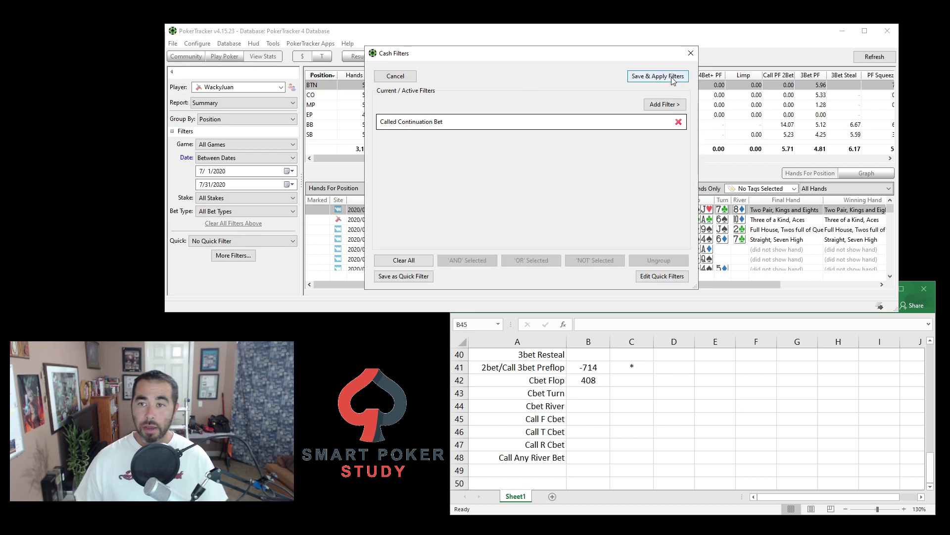
{"action": "left_click", "coordinate": [666, 77]}
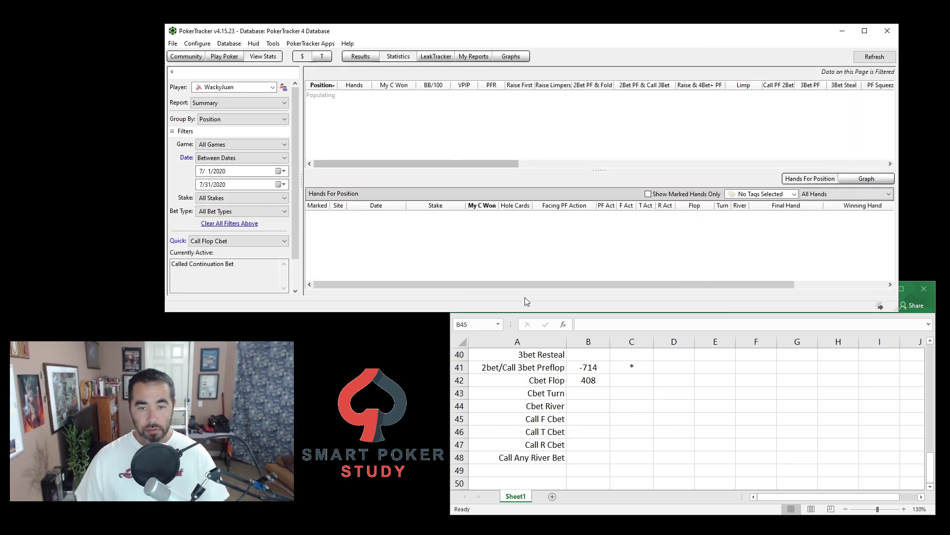
Step: In Excel, enter -687 as the July 2020 win rate for Call F Cbet and move to the Call Any River Bet row
{"action": "left_click", "coordinate": [584, 421]}
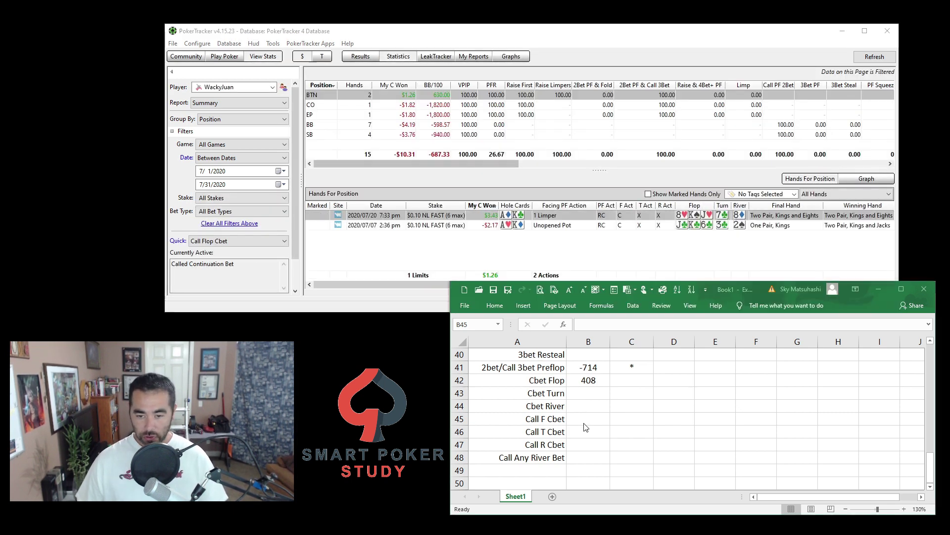
{"action": "type", "text": "-687"}
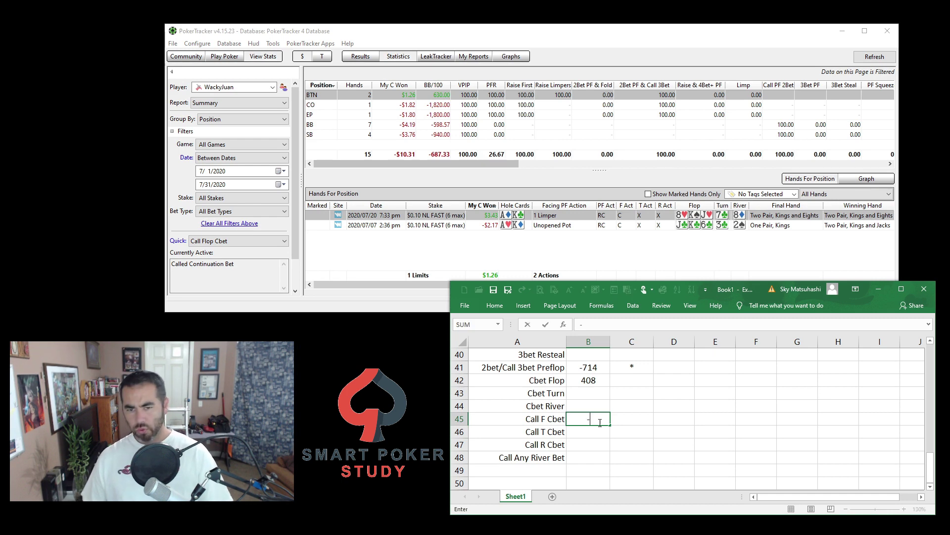
{"action": "key", "text": "Return"}
{"action": "key", "text": "Return"}
{"action": "key", "text": "Return"}
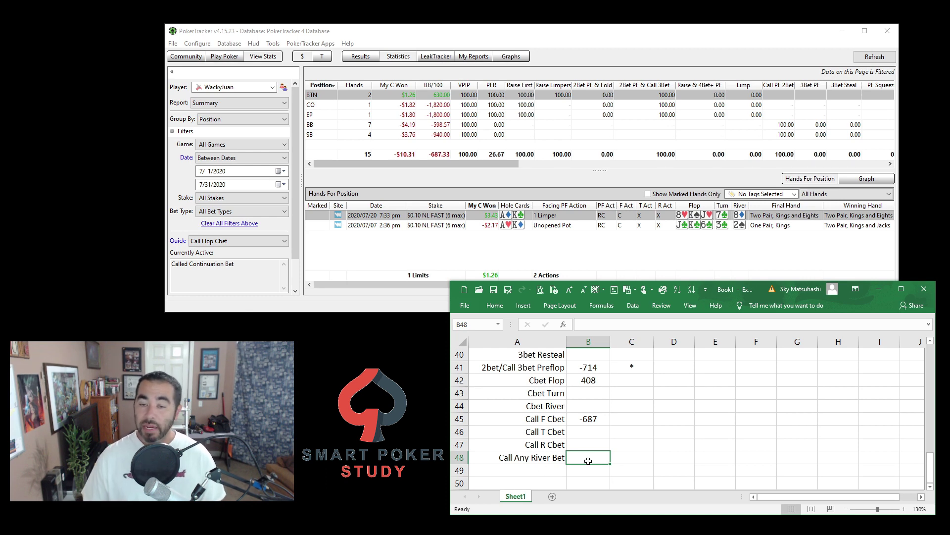
Step: In PokerTracker, replace the active Called Continuation Bet filter with a river calls filter for Called River, Any Call, and apply it
{"action": "left_click", "coordinate": [295, 270]}
{"action": "left_click", "coordinate": [228, 272]}
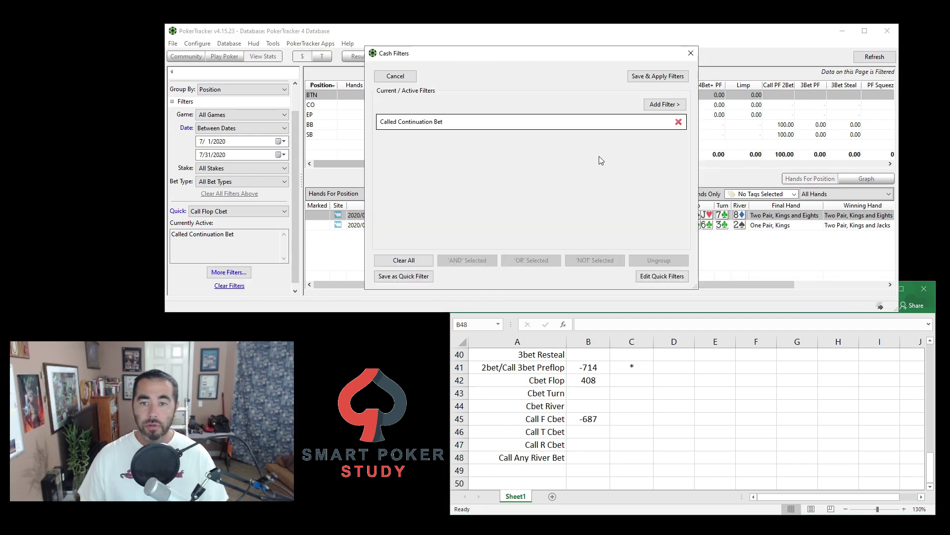
{"action": "left_click", "coordinate": [677, 121]}
{"action": "left_click", "coordinate": [673, 109]}
{"action": "left_click", "coordinate": [444, 201]}
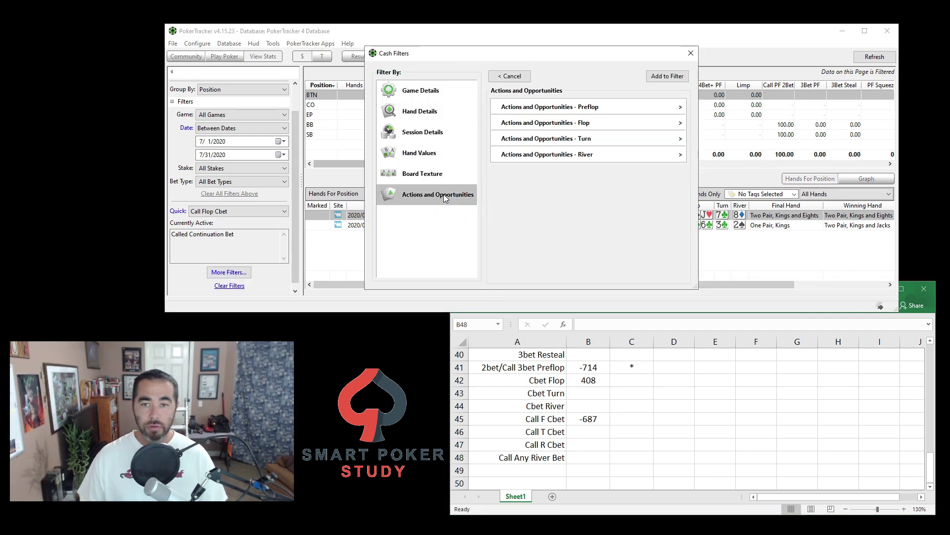
{"action": "left_click", "coordinate": [568, 173]}
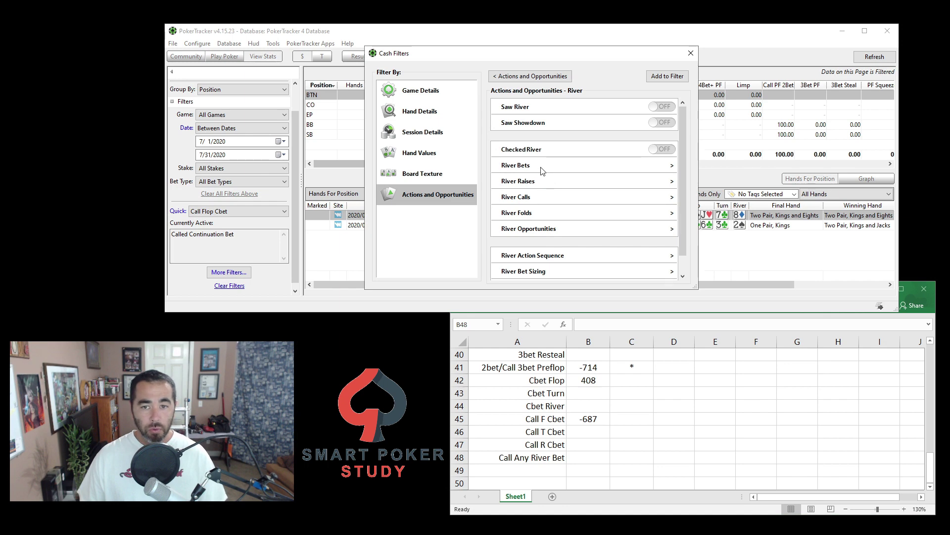
{"action": "left_click", "coordinate": [542, 200]}
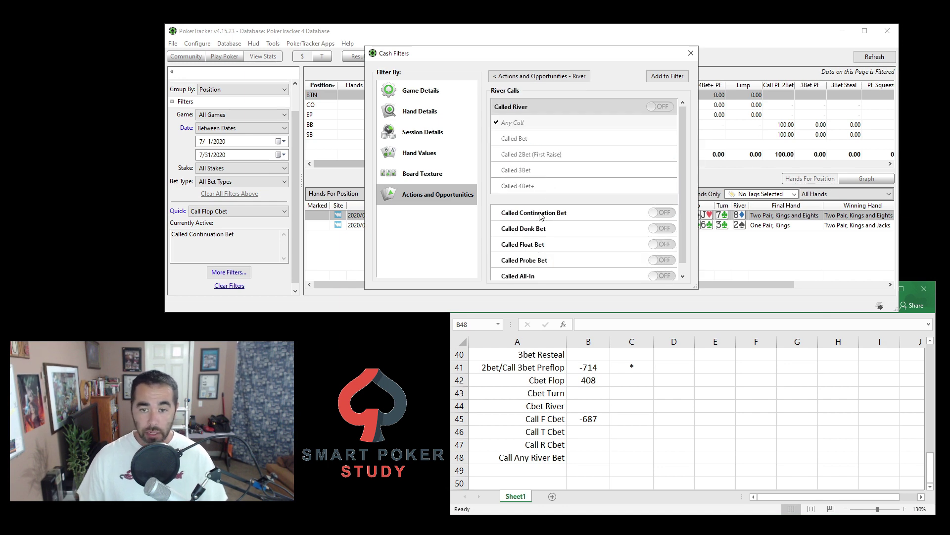
{"action": "left_click", "coordinate": [534, 121]}
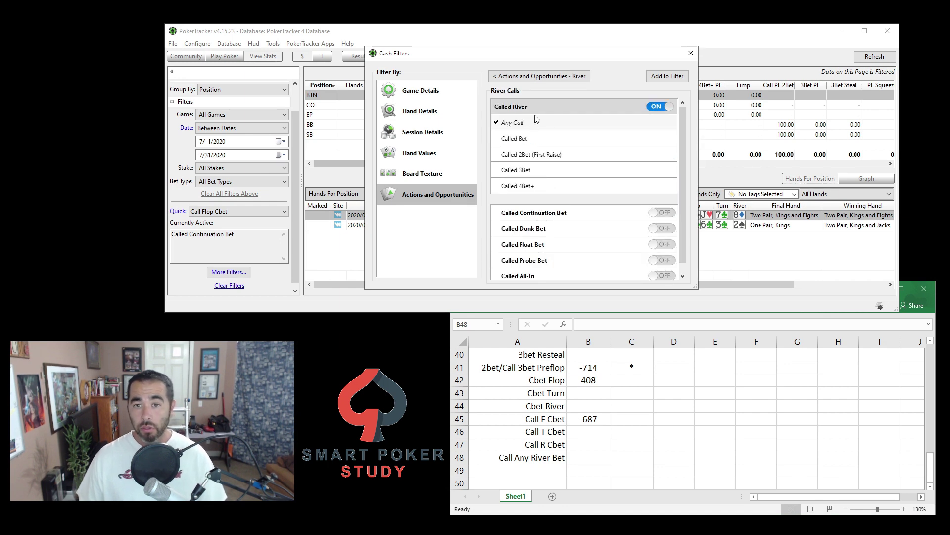
{"action": "left_click", "coordinate": [668, 78]}
{"action": "left_click", "coordinate": [669, 77]}
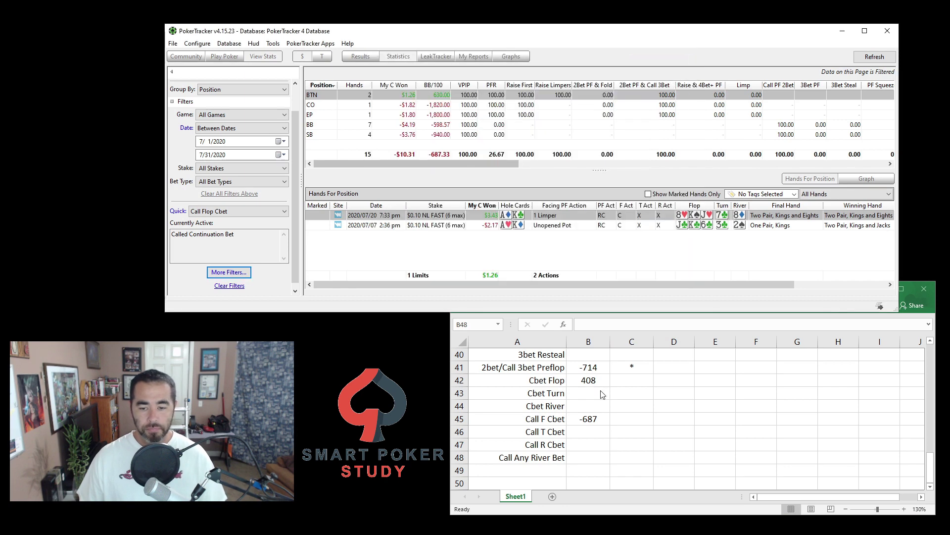
Step: In Excel, enter 3011 as the July 2020 win rate for Call Any River Bet
{"action": "left_click", "coordinate": [594, 459]}
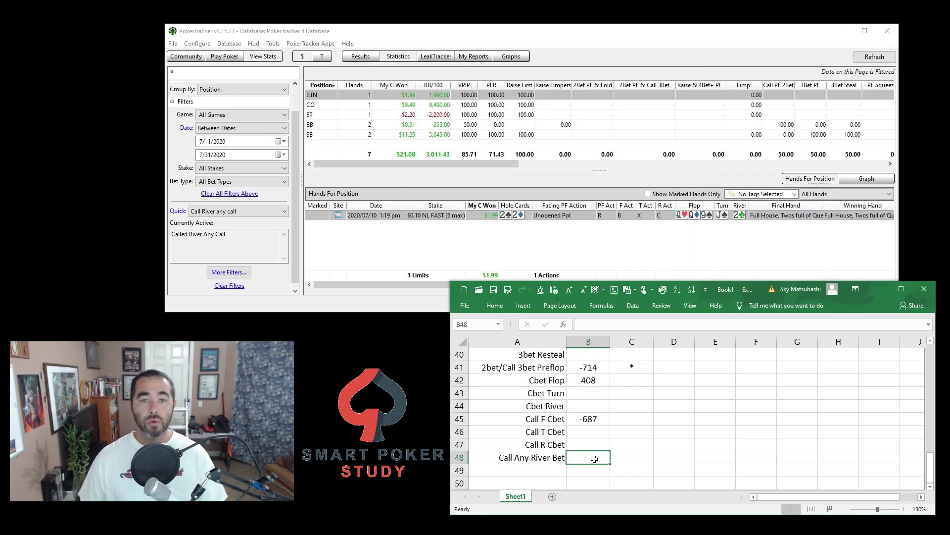
{"action": "type", "text": "3011"}
{"action": "key", "text": "Return"}
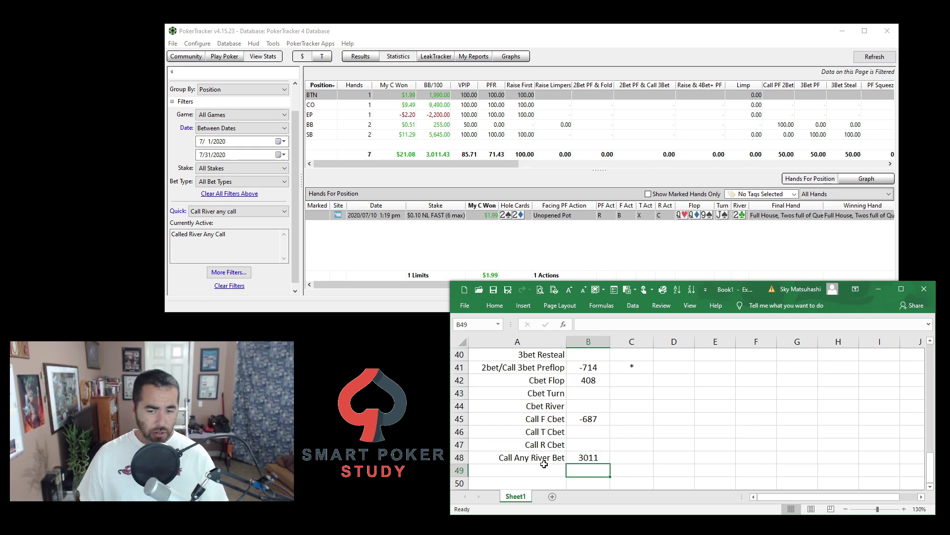
Step: Review the July 2020 column of the tracking sheet, from the win rates up to the general statistics
{"action": "scroll", "coordinate": [580, 415], "scroll_direction": "up", "scroll_amount": 7}
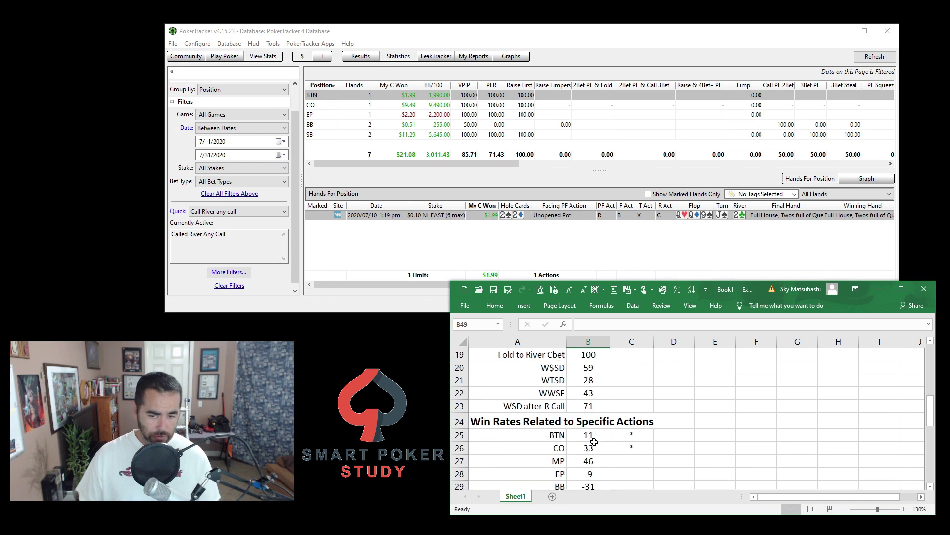
{"action": "scroll", "coordinate": [593, 441], "scroll_direction": "up", "scroll_amount": 6}
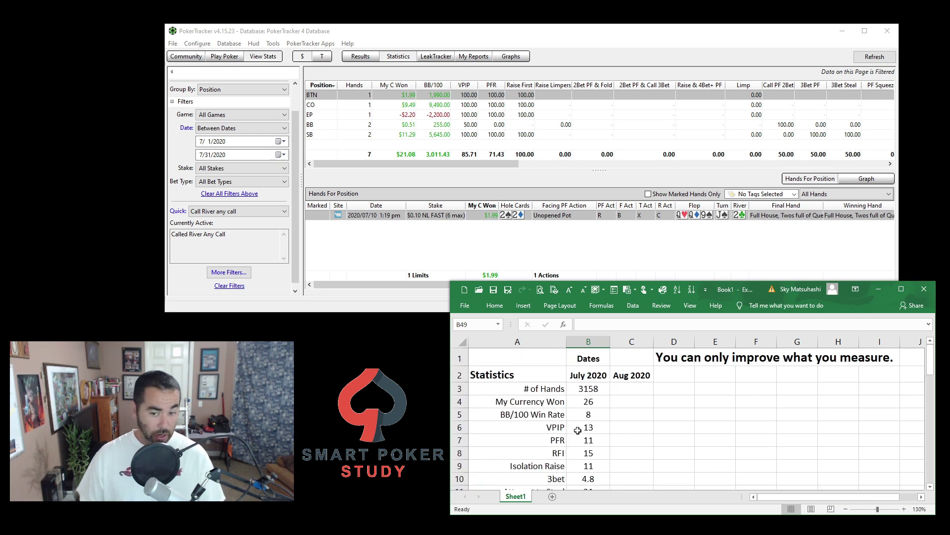
{"action": "scroll", "coordinate": [585, 429], "scroll_direction": "down", "scroll_amount": 12}
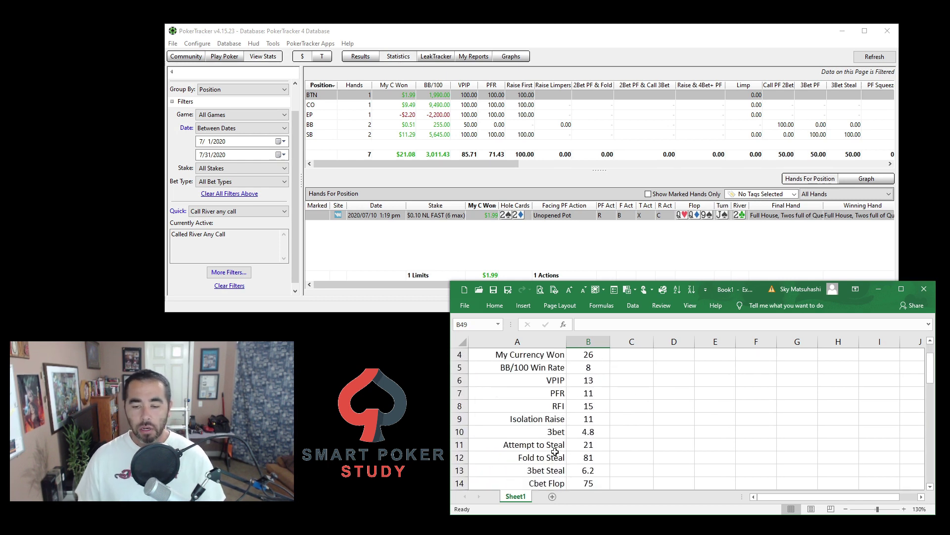
{"action": "scroll", "coordinate": [573, 427], "scroll_direction": "up", "scroll_amount": 12}
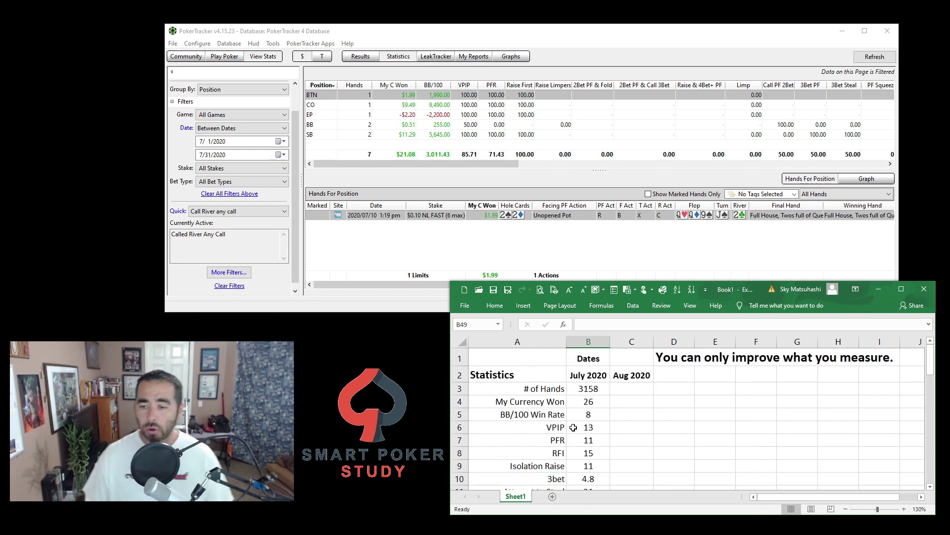